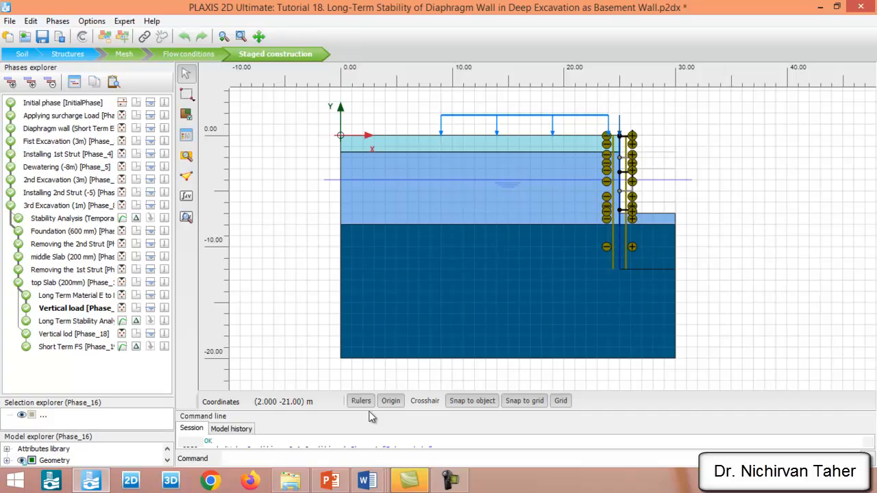
Review the results topics on slide 96 of the PLAXIS 2D Course presentation in PowerPoint and return to PLAXIS 2D
left_click(329, 481)
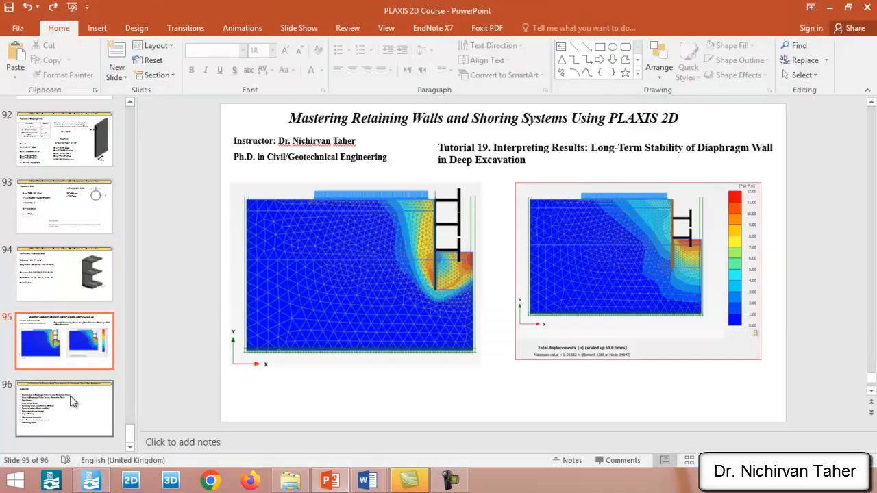
left_click(74, 402)
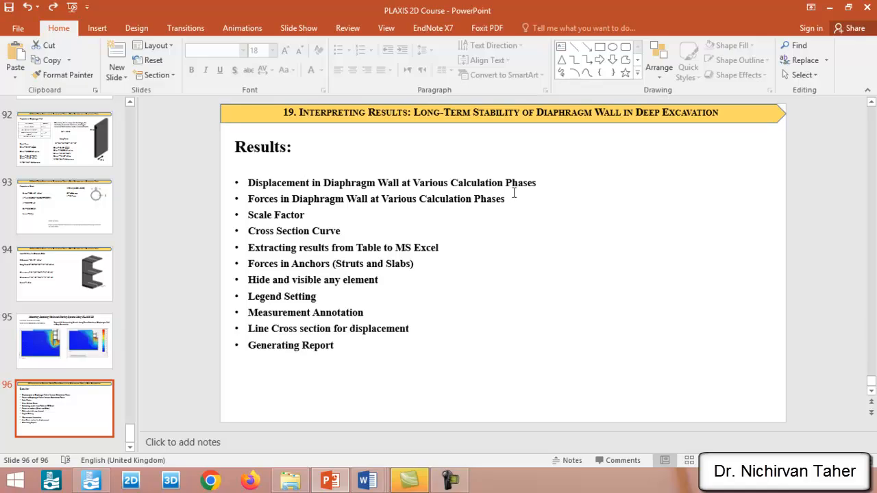
left_click(91, 481)
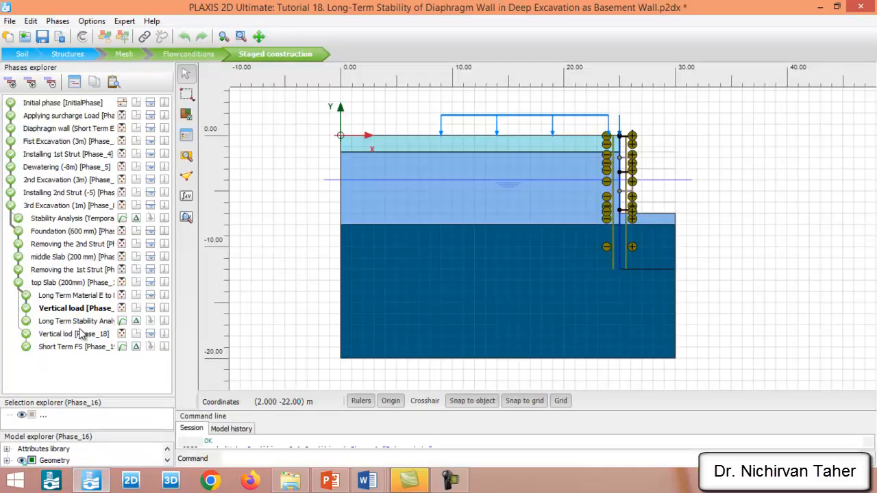
Widen the phases explorer to show full phase names and open the calculation results of Vertical load [Phase_16] in PLAXIS Output
left_click(60, 299)
left_click_drag(174, 298, 278, 298)
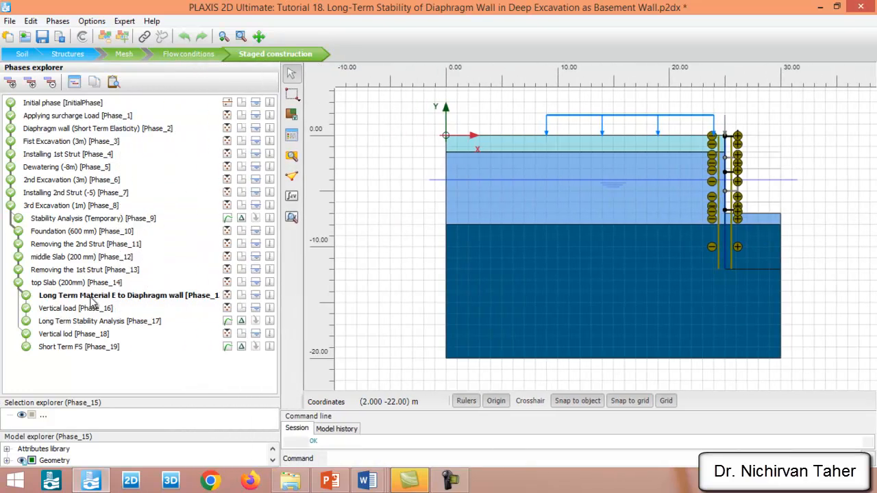
left_click(74, 285)
left_click(75, 297)
left_click(70, 310)
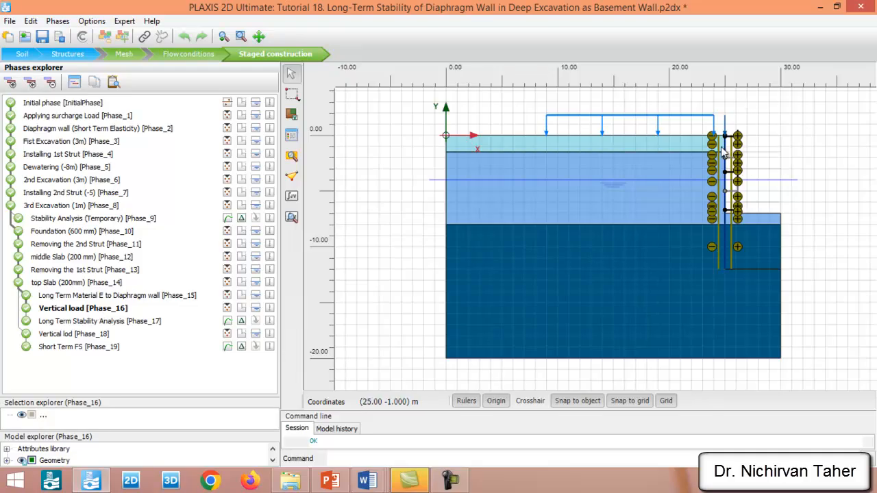
left_click(292, 220)
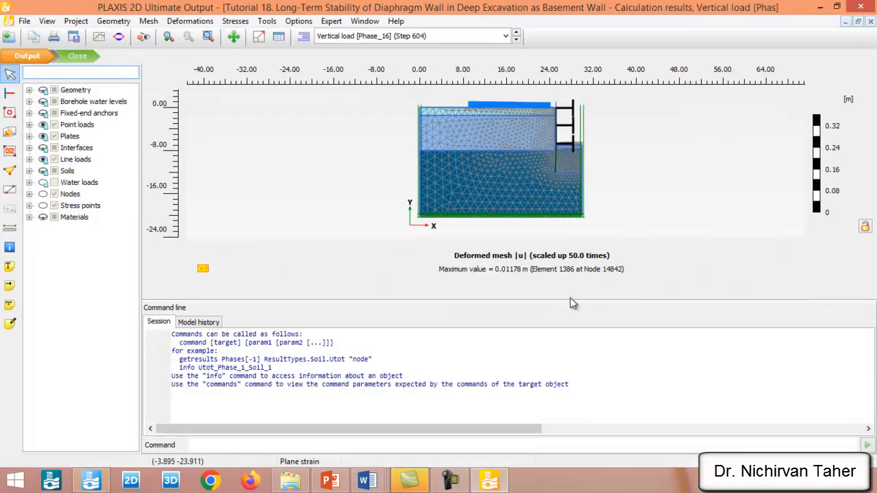
Enlarge the plot area and display the horizontal total displacements ux for the Vertical load phase
left_click_drag(573, 300, 558, 409)
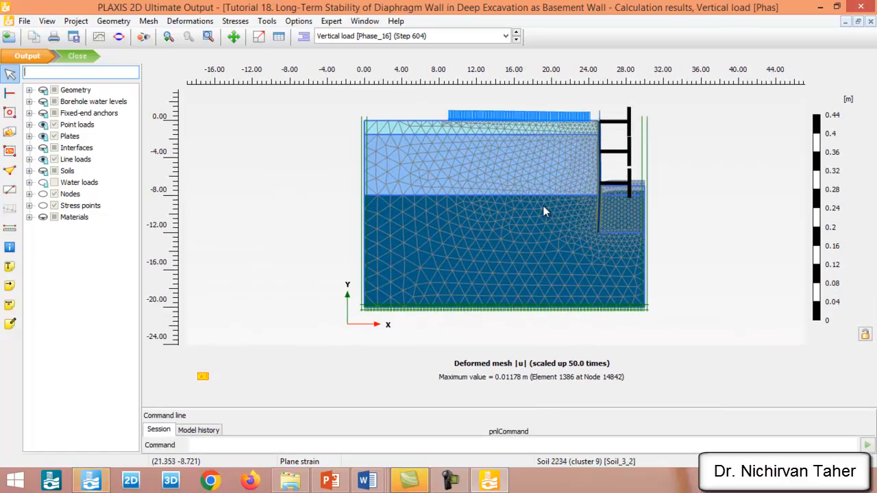
left_click_drag(691, 186, 655, 185)
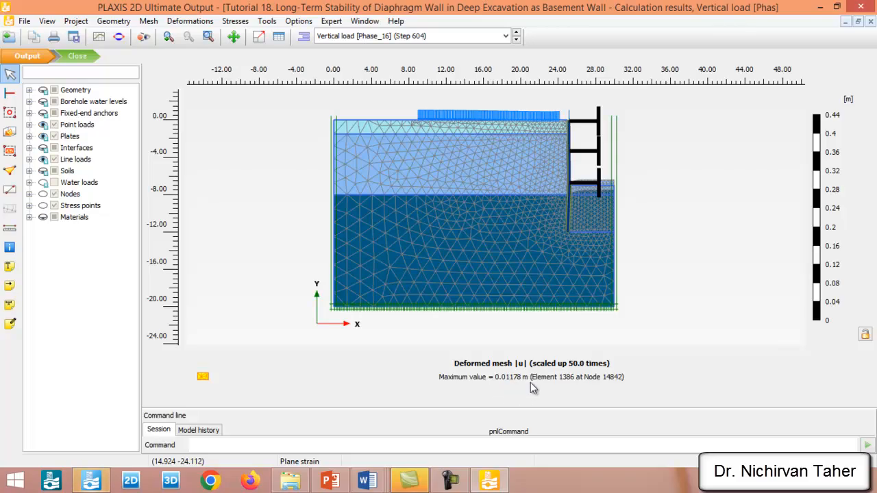
left_click(191, 21)
mouse_move(259, 56)
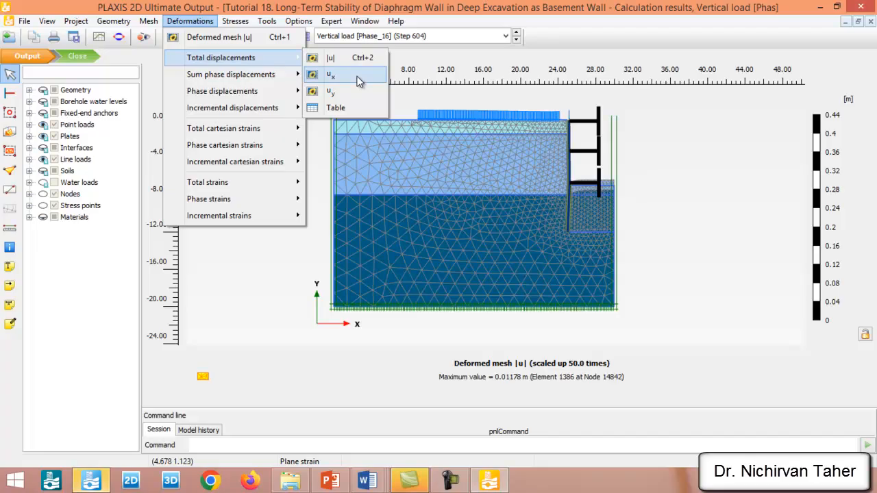
left_click(330, 75)
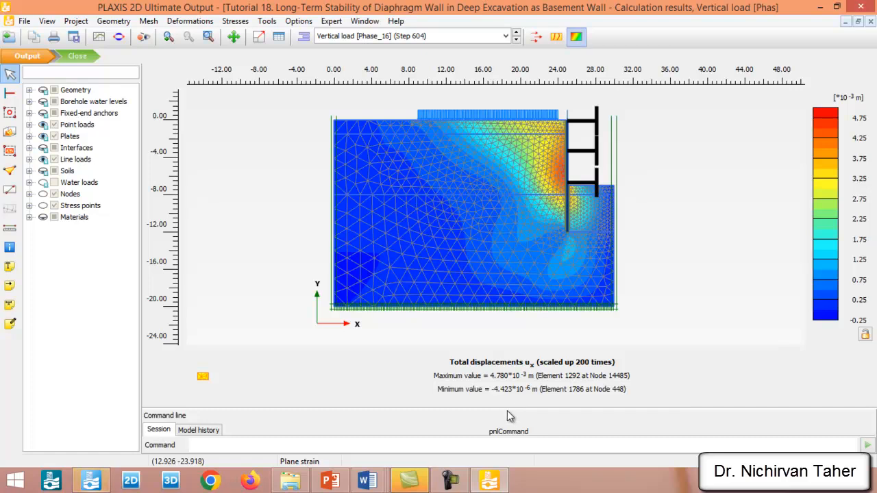
left_click_drag(510, 409, 504, 436)
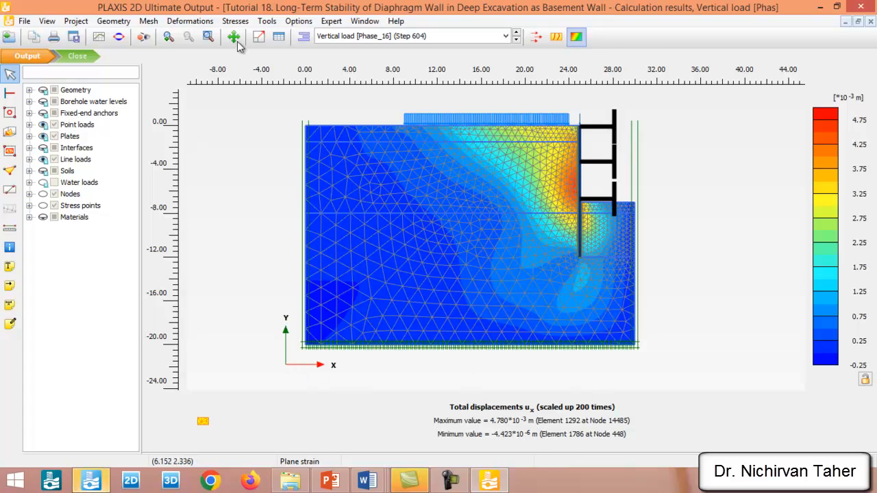
Open the diaphragm wall plate's own ux displacement results and enlarge its plot for closer inspection
scroll(595, 159, "up", 2)
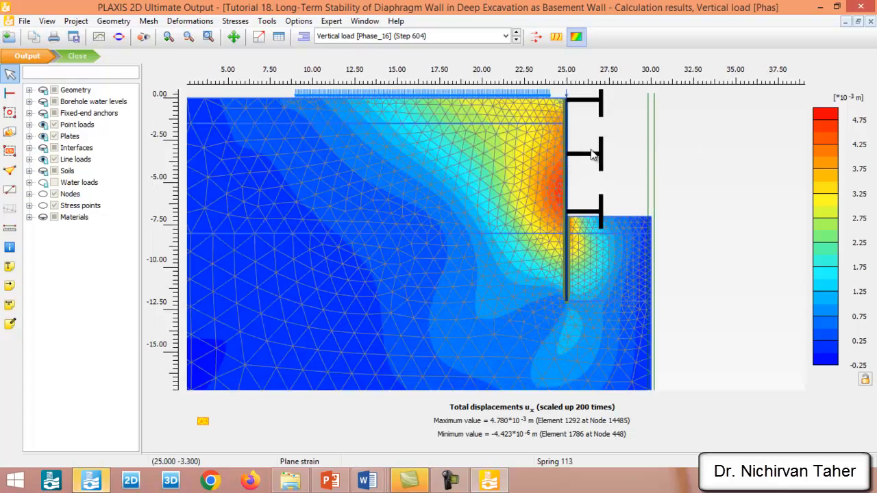
double_click(566, 121)
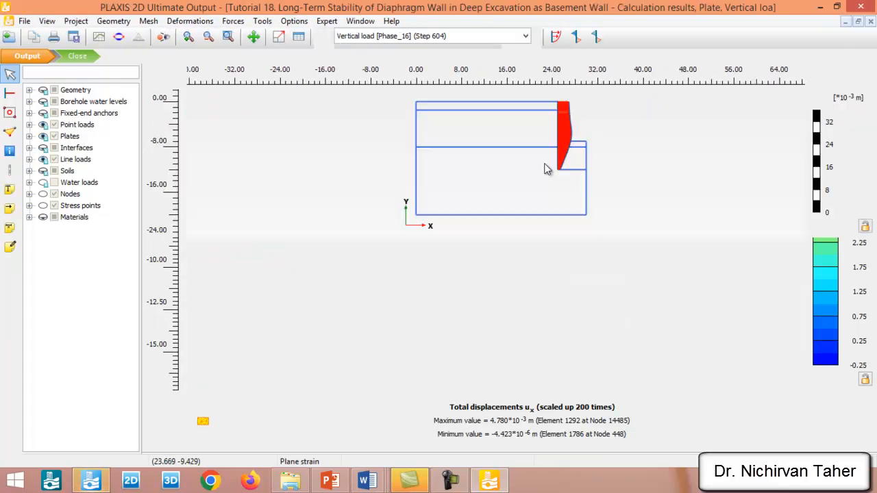
left_click_drag(605, 300, 534, 419)
scroll(624, 168, "up", 2)
scroll(452, 202, "down", 1)
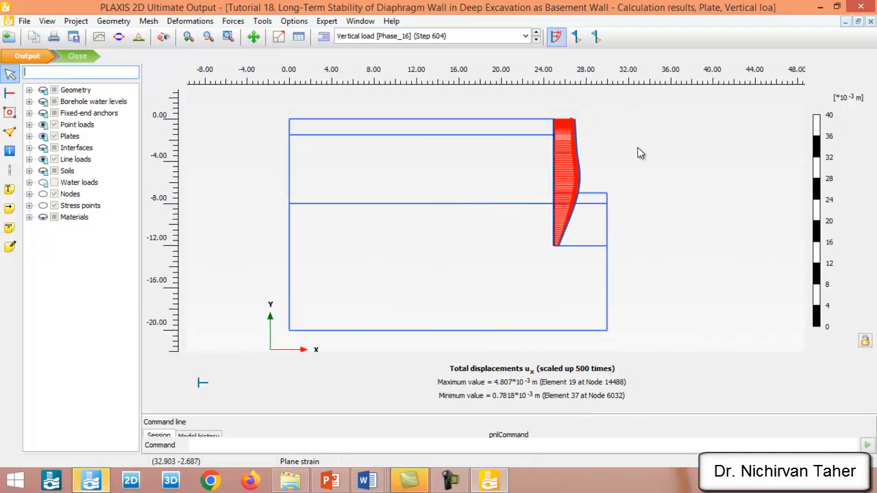
scroll(559, 205, "up", 1)
scroll(536, 104, "up", 1)
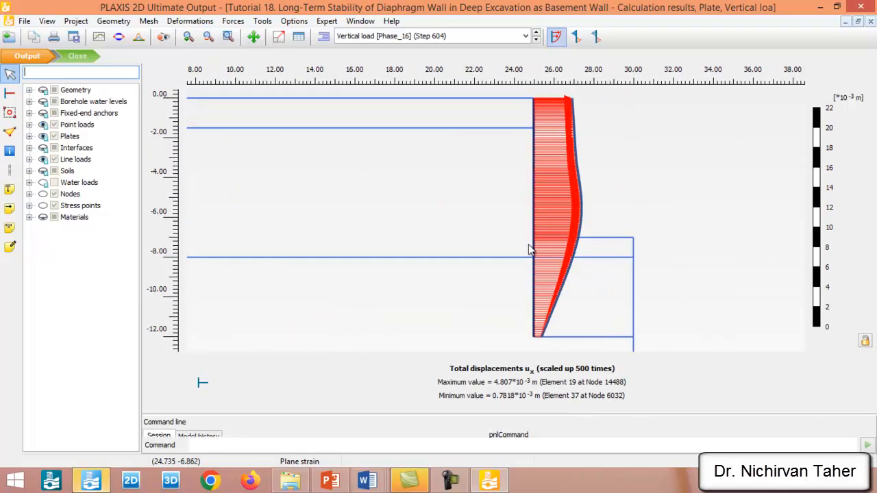
scroll(548, 141, "down", 1)
Show the wall's ux displacements as a filled distribution, and finally as a wireframe distribution
left_click(576, 36)
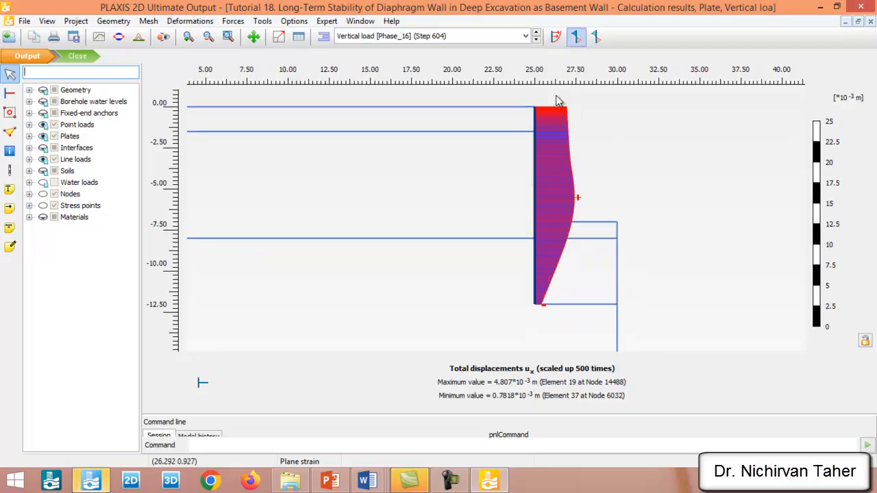
scroll(569, 118, "up", 1)
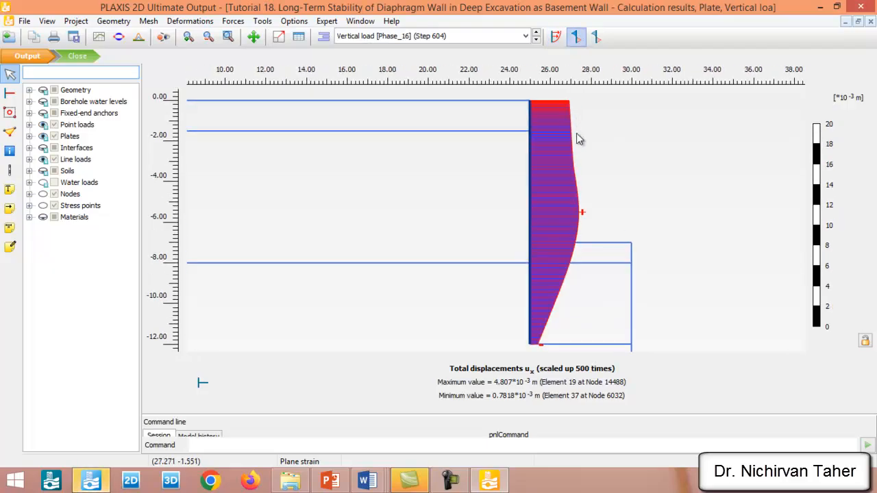
left_click(597, 36)
scroll(601, 141, "down", 2)
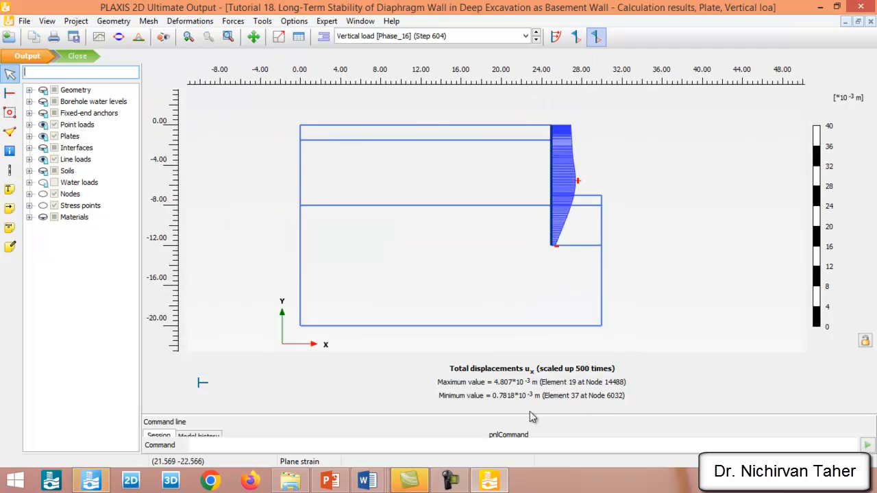
scroll(578, 183, "up", 1)
scroll(434, 277, "down", 1)
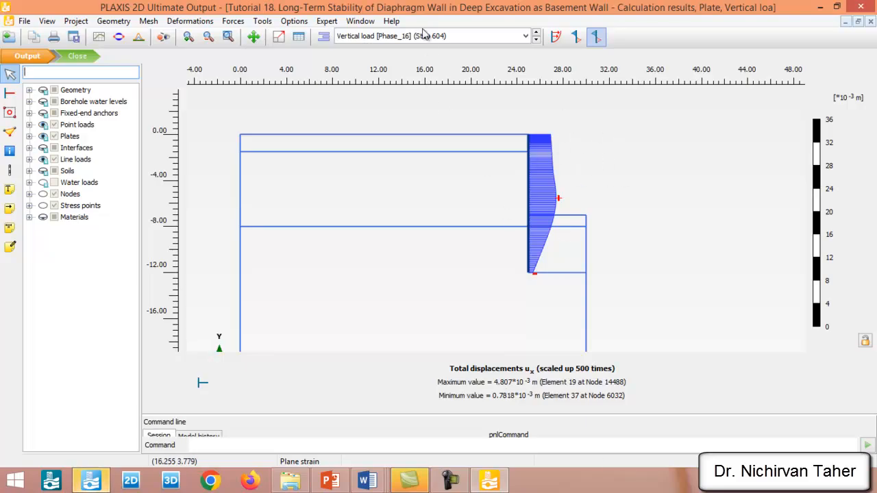
View the wall's ux displacements for the phase 3rd Excavation (1m) [Phase_8]
left_click(464, 40)
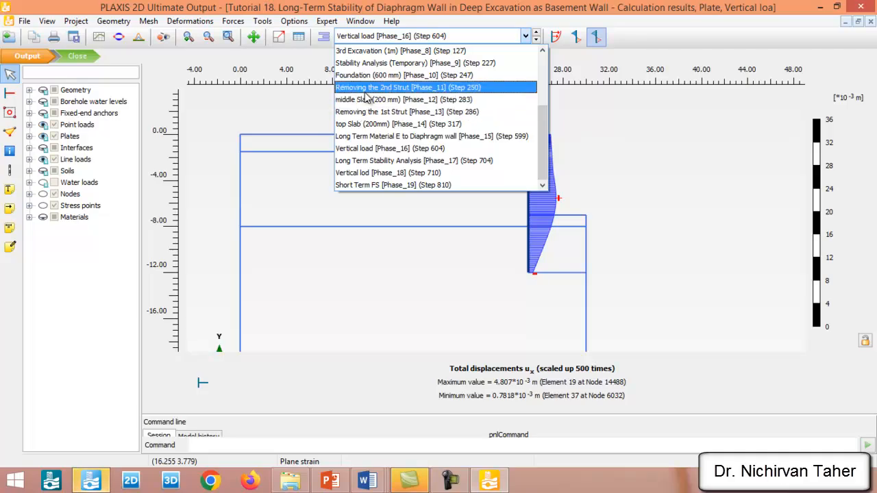
left_click_drag(546, 140, 540, 118)
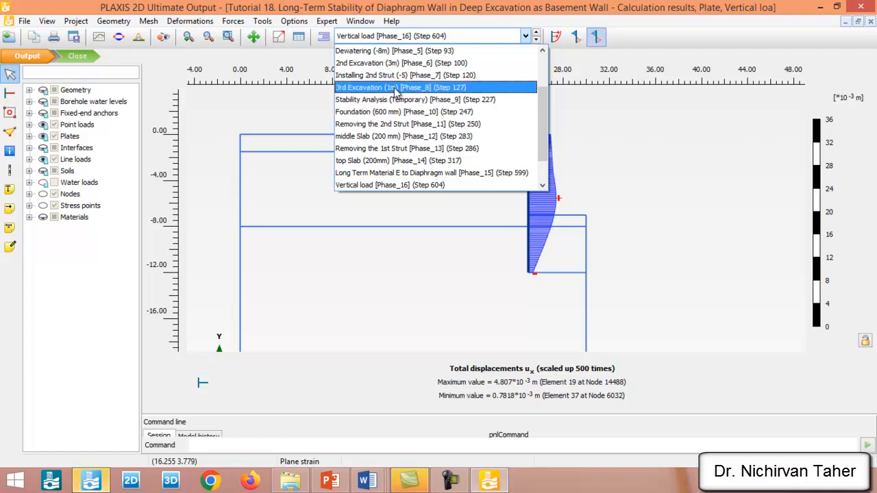
left_click(422, 88)
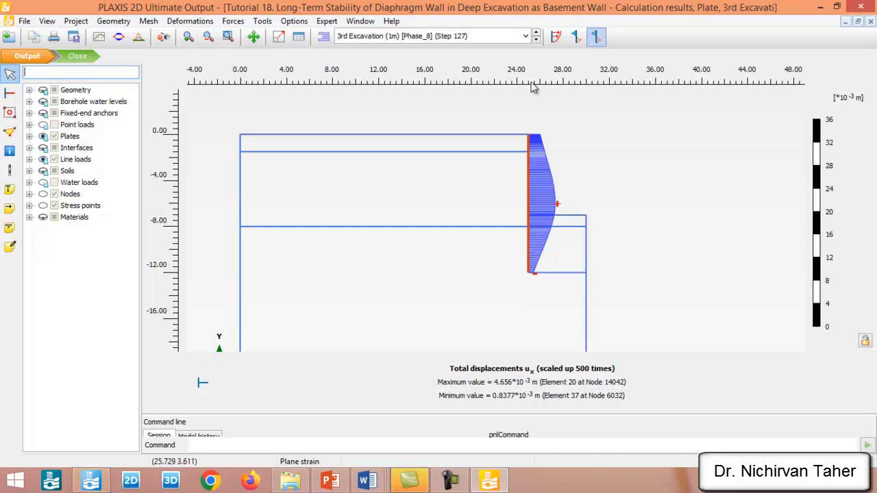
Display the wall's ux displacements for the phase Fist Excavation (3m) [Phase_3]
left_click(526, 37)
scroll(541, 96, "up", 2)
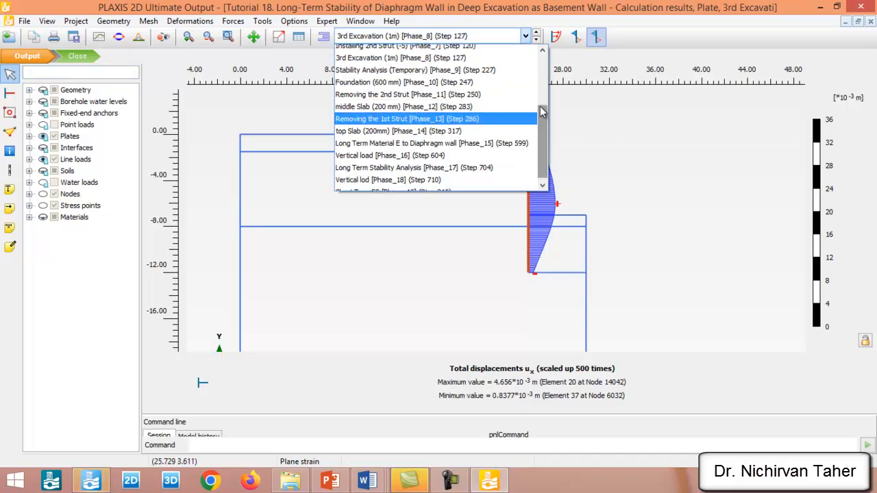
scroll(541, 95, "up", 1)
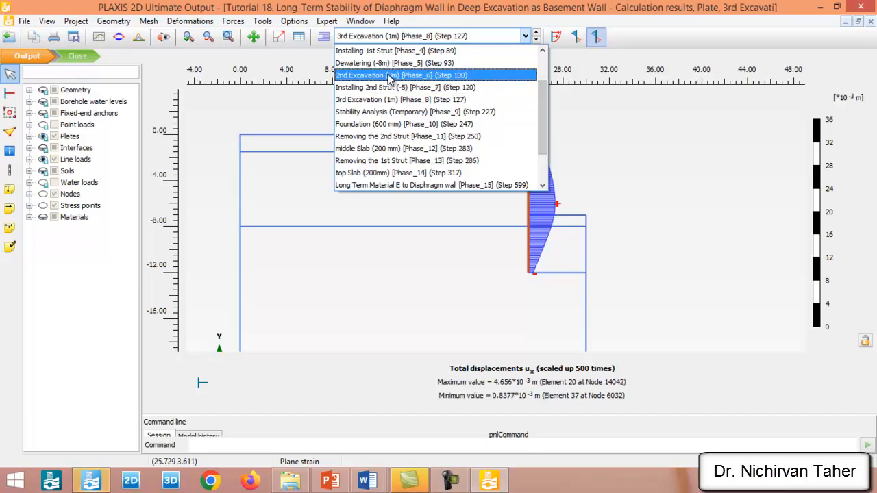
left_click_drag(546, 106, 543, 81)
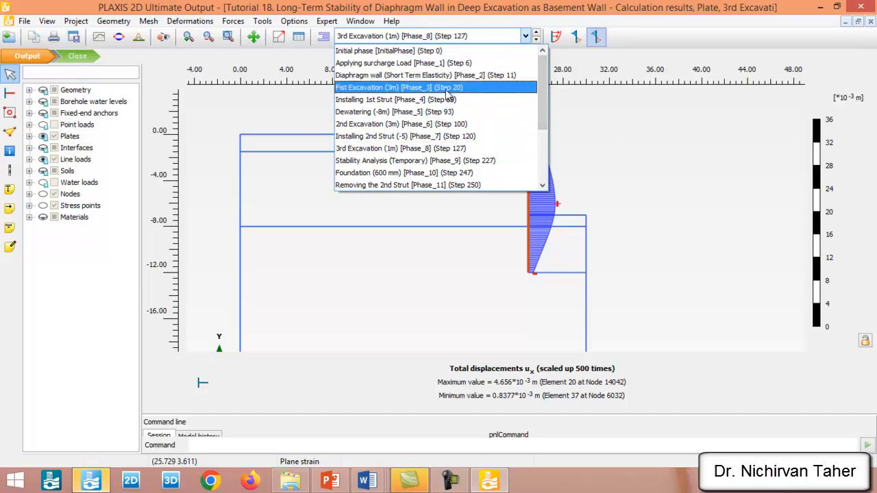
left_click(465, 94)
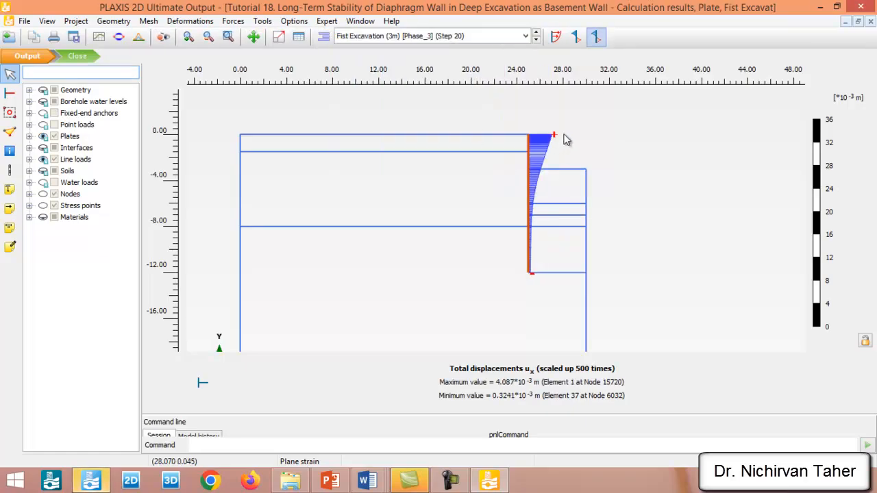
scroll(561, 133, "up", 1)
scroll(561, 134, "up", 1)
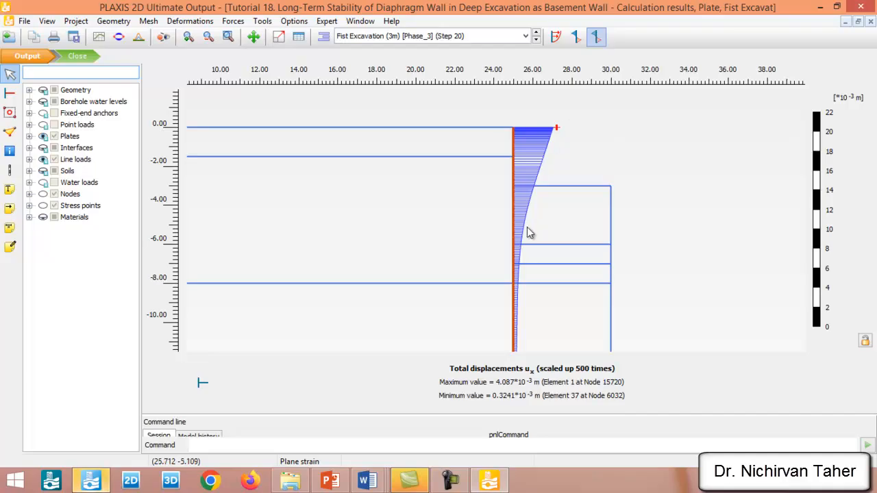
Compare the arrow, filled and wireframe displays of the first excavation's wall displacement, ending on wireframe, and inspect the maximum at the wall top
left_click(576, 37)
left_click(557, 37)
left_click(575, 37)
left_click(596, 37)
scroll(559, 132, "down", 2)
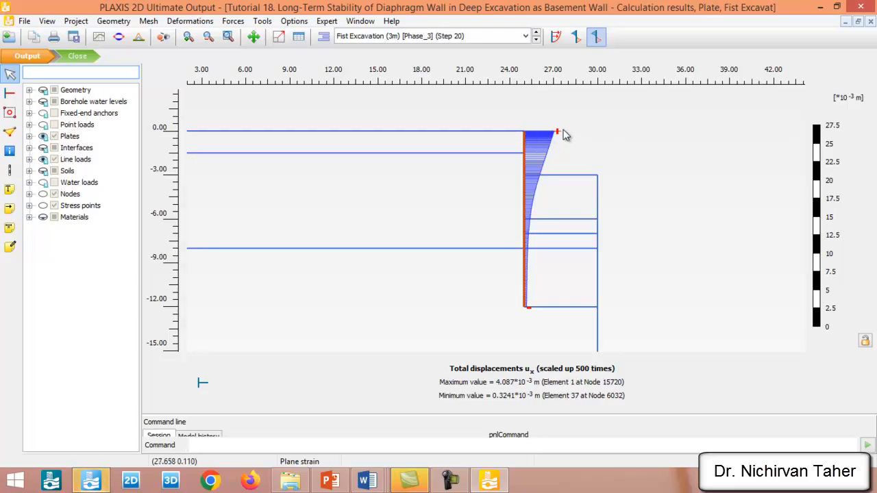
left_click(558, 132)
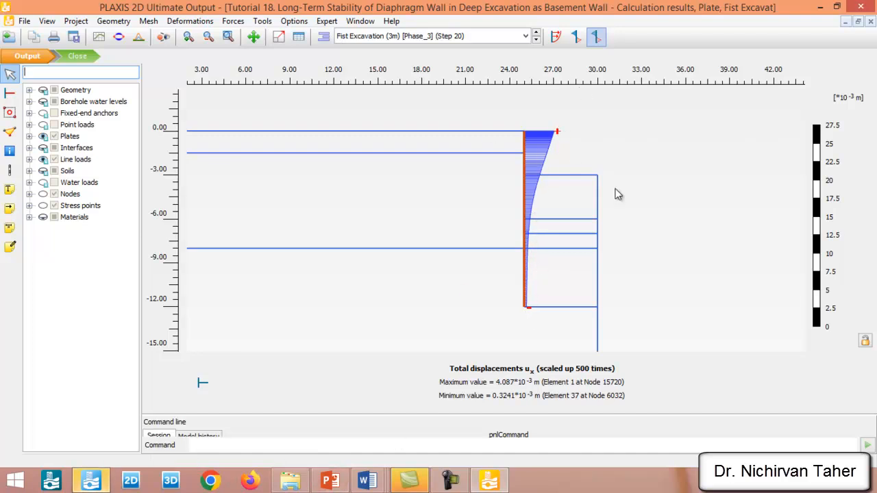
Look through the available phases, check the results topics on the PowerPoint slide, and return to PLAXIS Output
left_click(526, 35)
left_click_drag(545, 131, 538, 170)
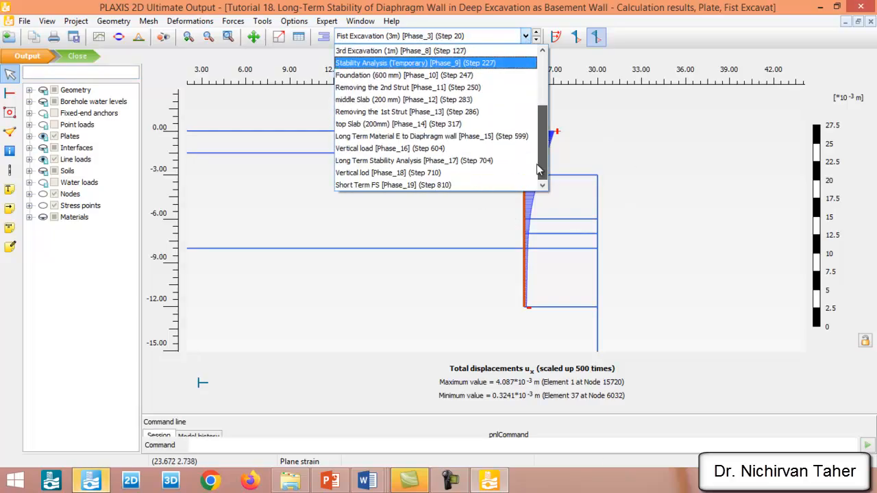
left_click(331, 481)
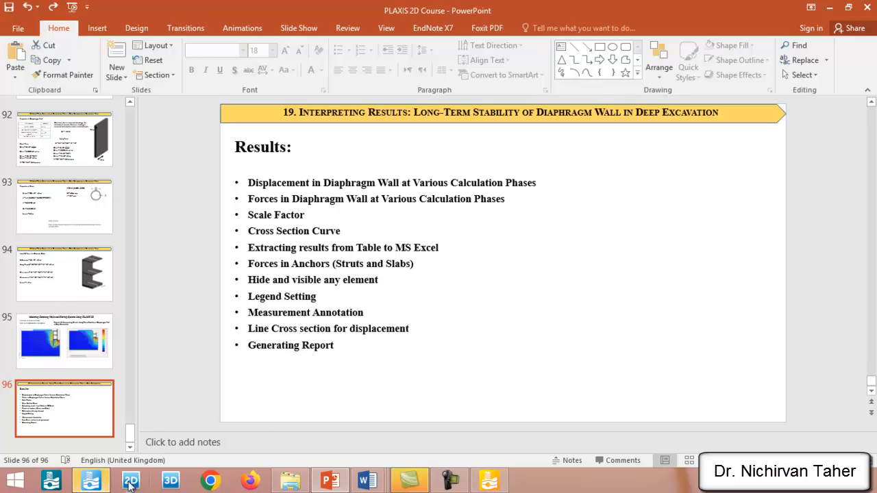
left_click(489, 481)
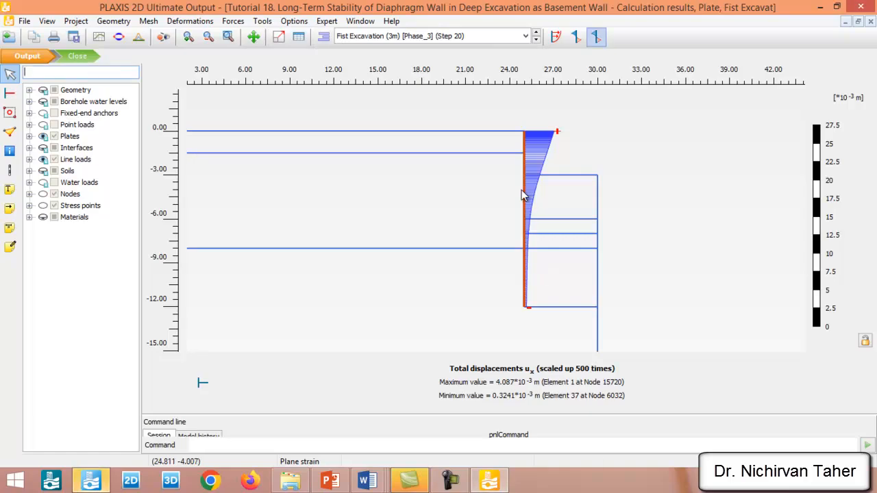
Display the bending moments M in the diaphragm wall for the Fist Excavation (3m) phase
scroll(542, 146, "down", 2)
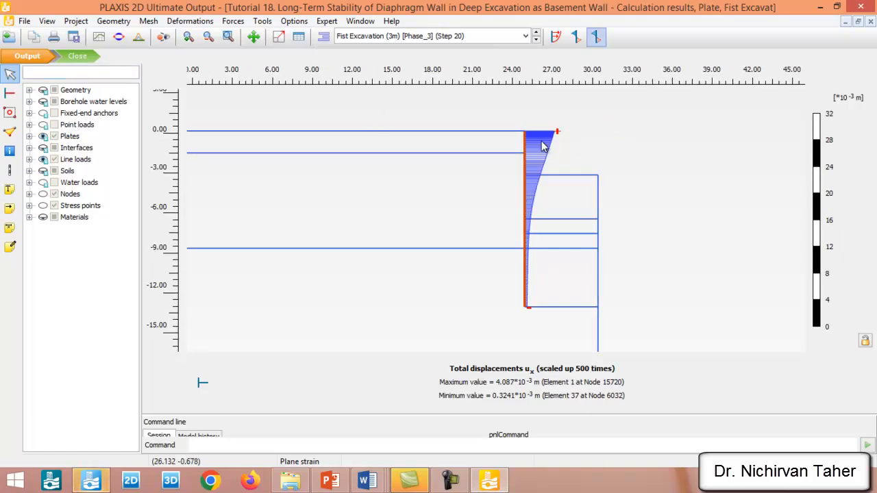
left_click(233, 22)
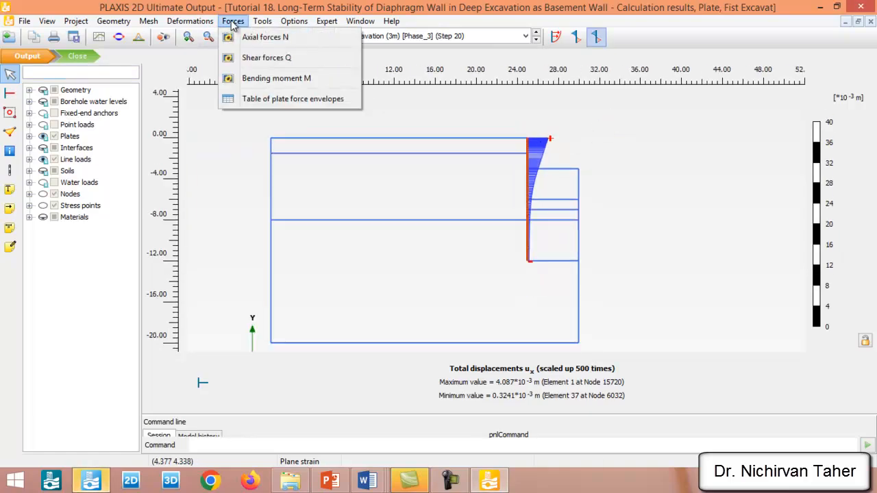
left_click(283, 78)
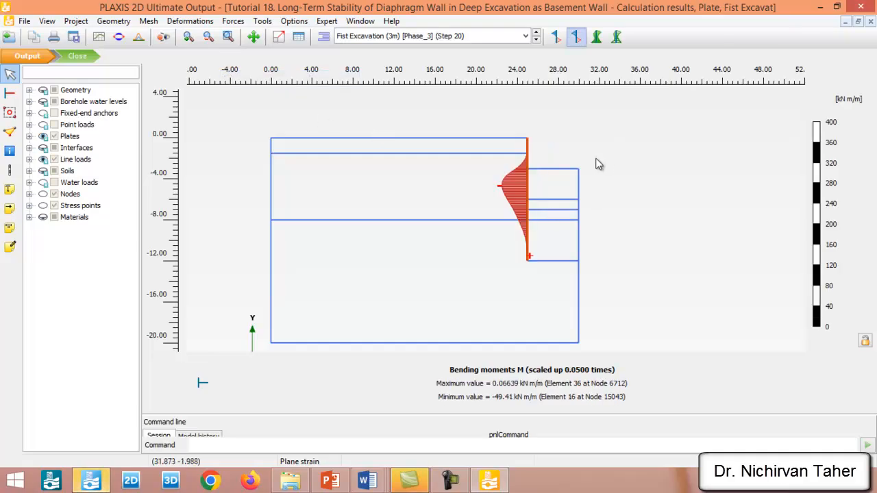
Show the wall's bending moments M for 3rd Excavation (1m) [Phase_8] and collapse the command line area to enlarge the plot
scroll(531, 159, "up", 1)
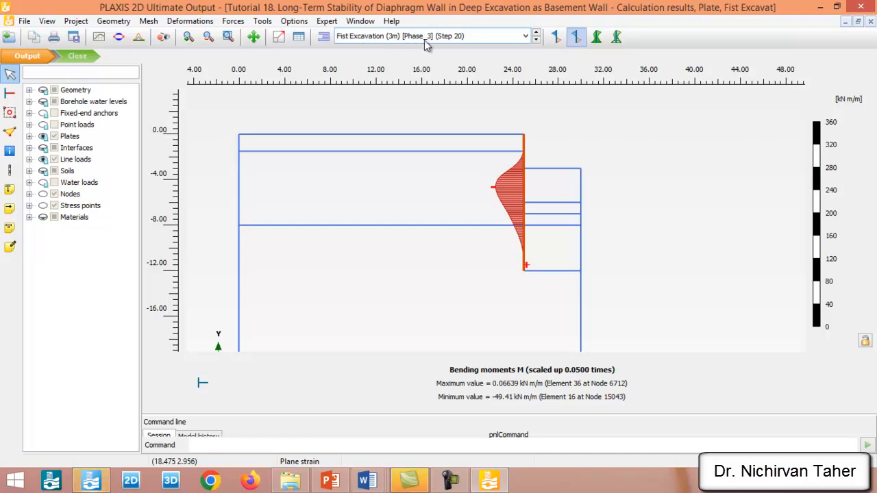
left_click(462, 40)
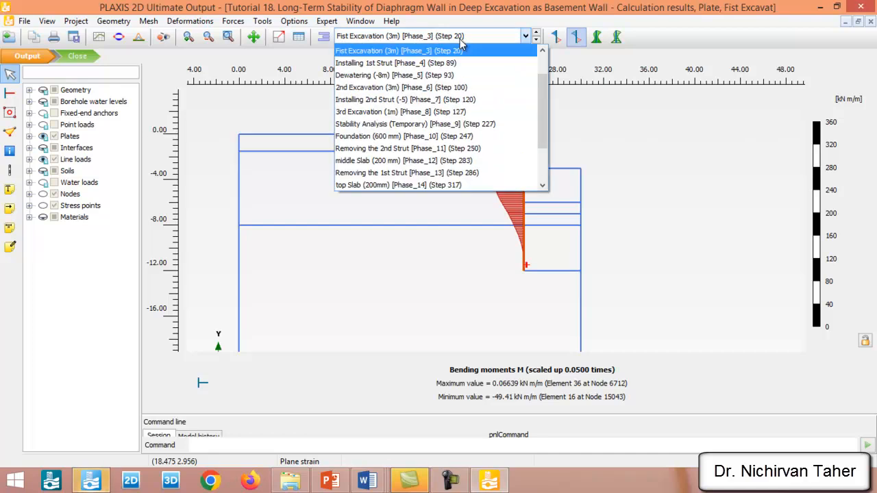
left_click(436, 112)
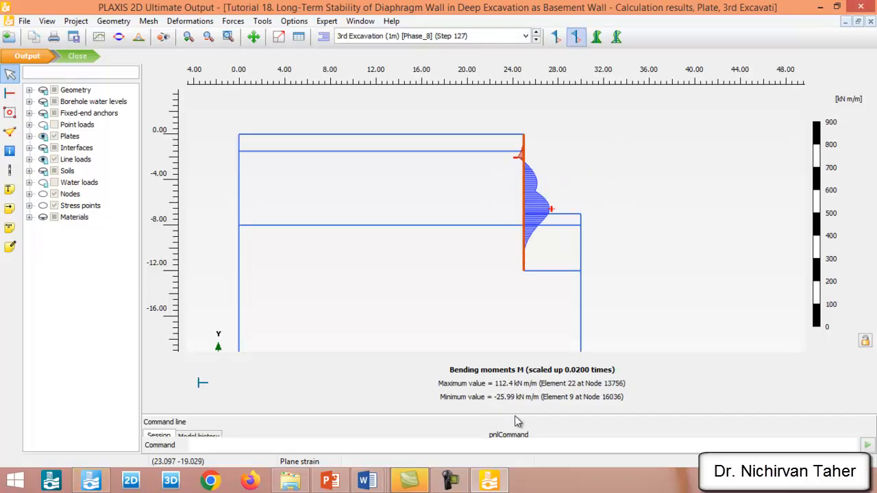
left_click_drag(520, 415, 520, 446)
Display the wall's shear forces Q and its axial forces N for the 3rd Excavation (1m) phase
left_click(233, 21)
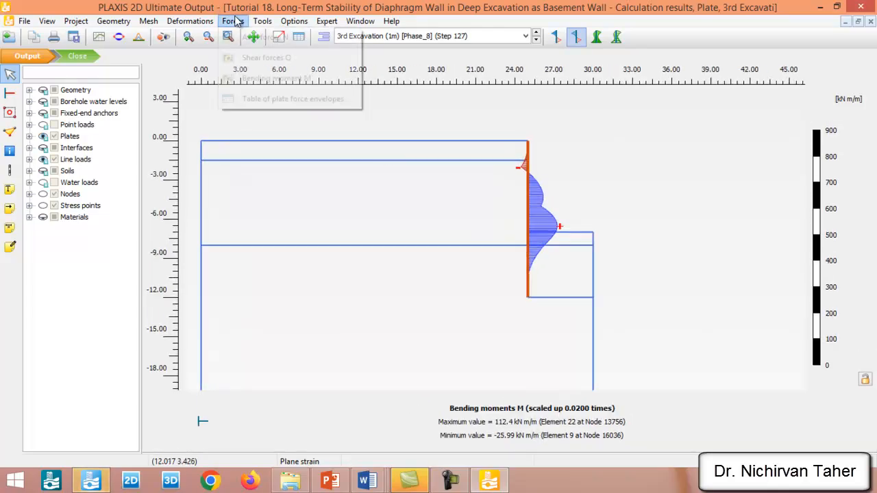
left_click(259, 61)
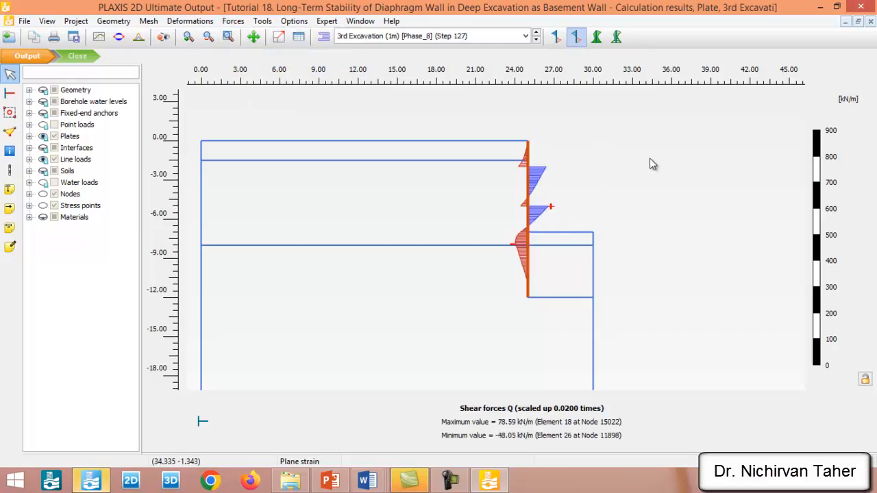
left_click(233, 21)
left_click(247, 36)
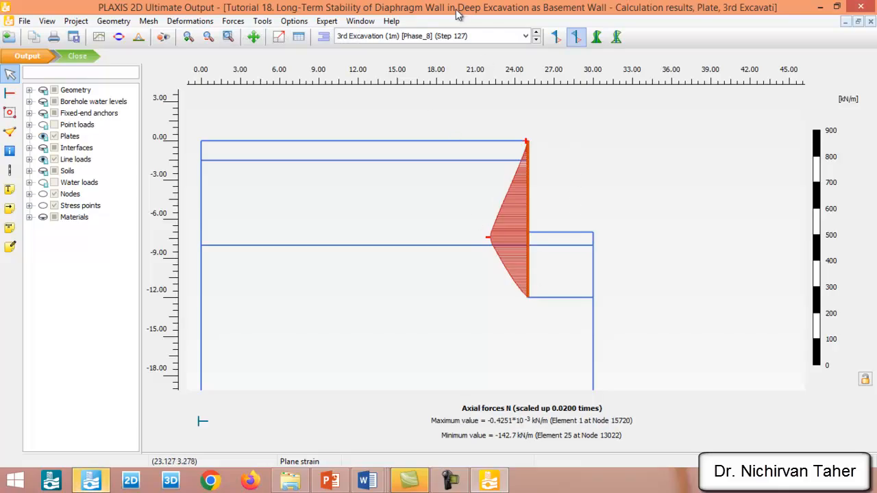
View the wall's axial forces N for Foundation (600 mm) [Phase_10] and for 2nd Excavation (3m) [Phase_6]
left_click(508, 39)
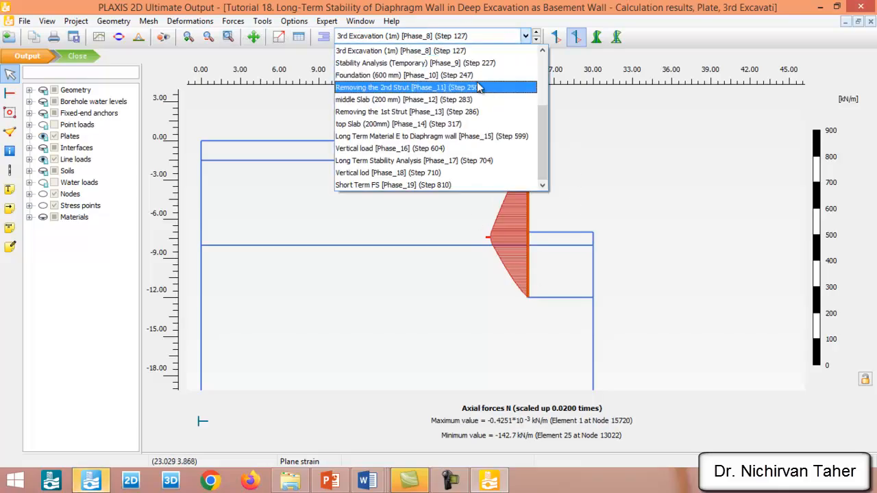
left_click(396, 81)
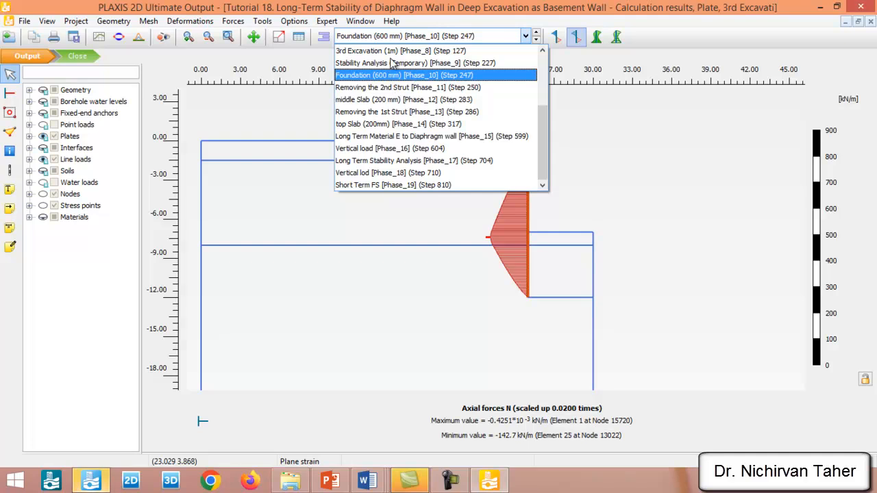
left_click(496, 39)
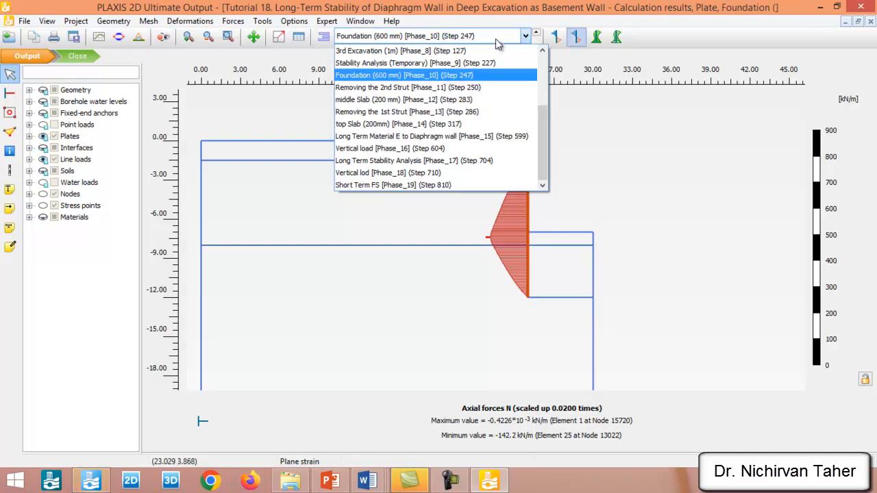
left_click_drag(545, 127, 540, 88)
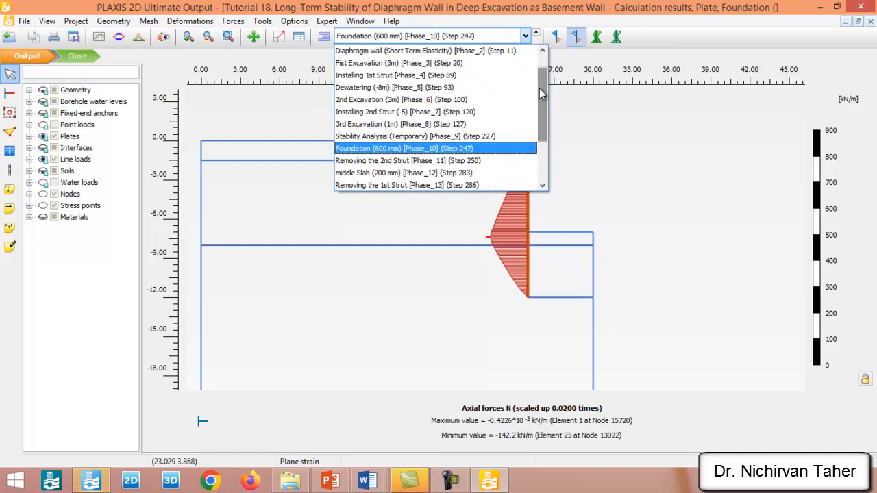
left_click(444, 103)
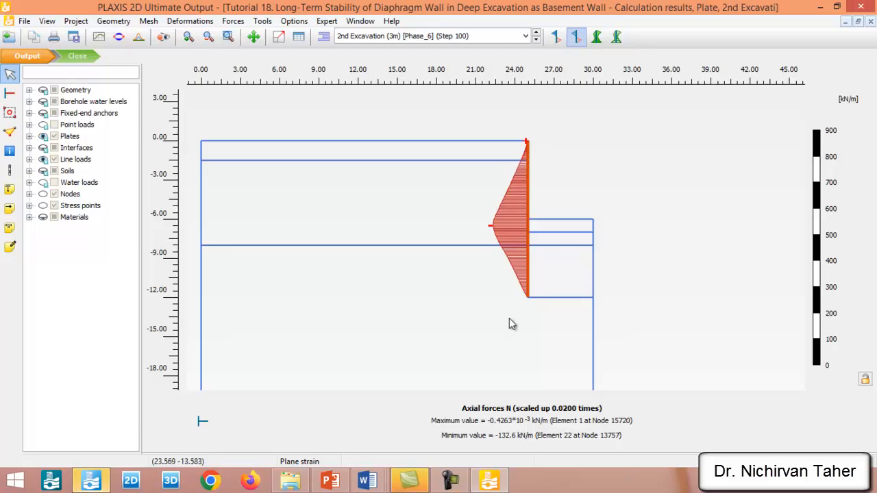
Display the bending moments M for the 2nd Excavation (3m) phase, and check the results topics in PowerPoint before returning to PLAXIS Output
left_click(243, 25)
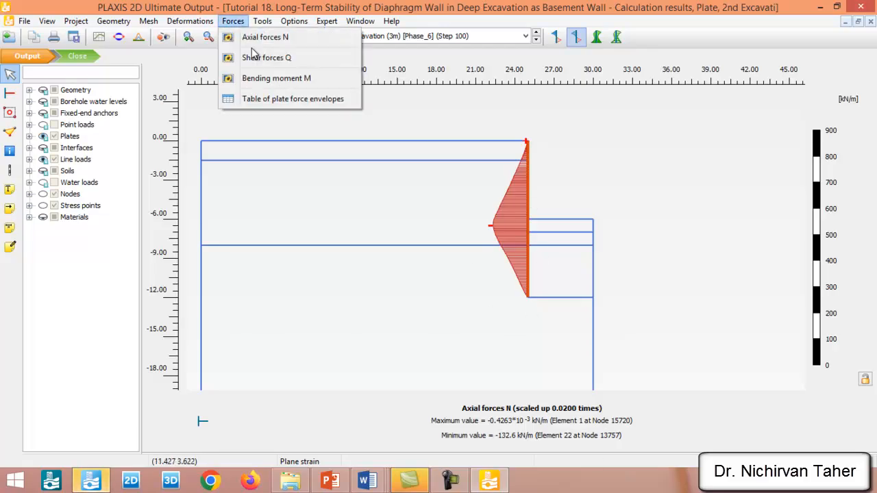
left_click(263, 81)
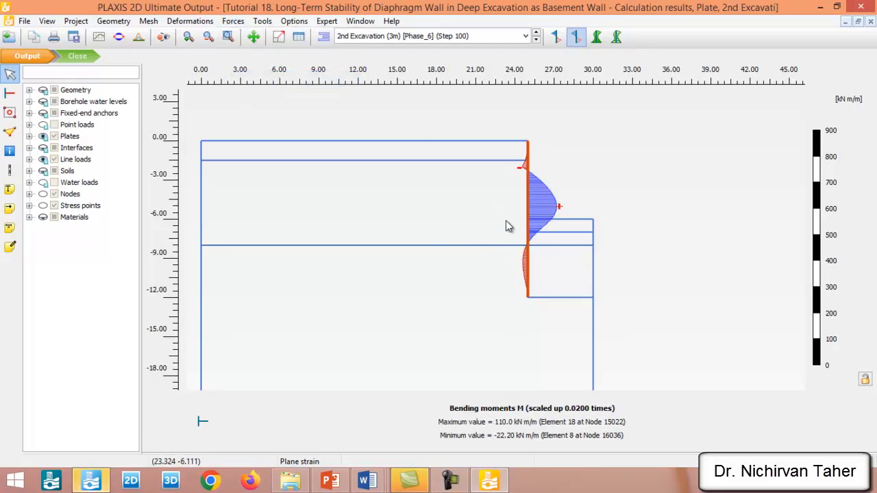
left_click(330, 482)
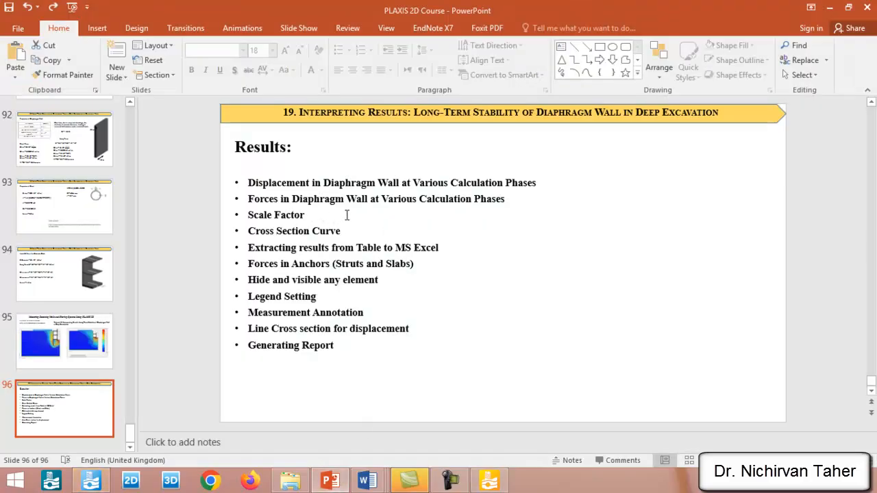
left_click(489, 481)
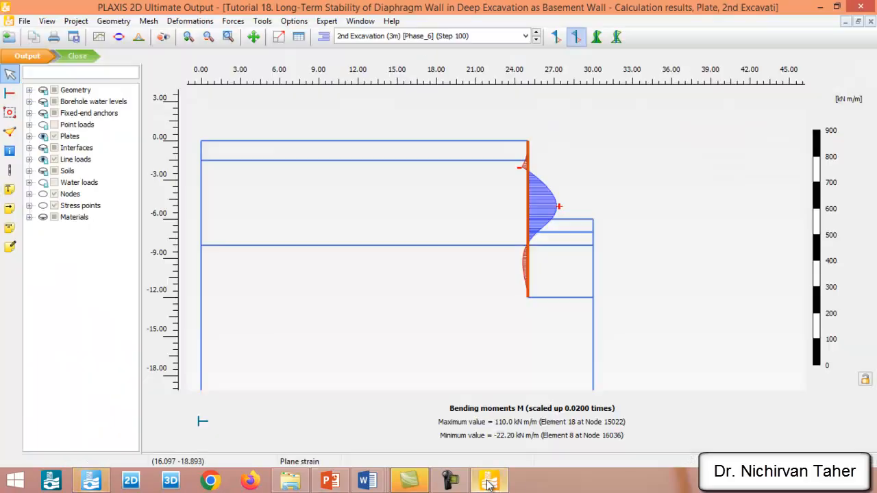
Close the wall results window and show the model's total displacements ux for 3rd Excavation (1m) [Phase_8]
left_click(360, 21)
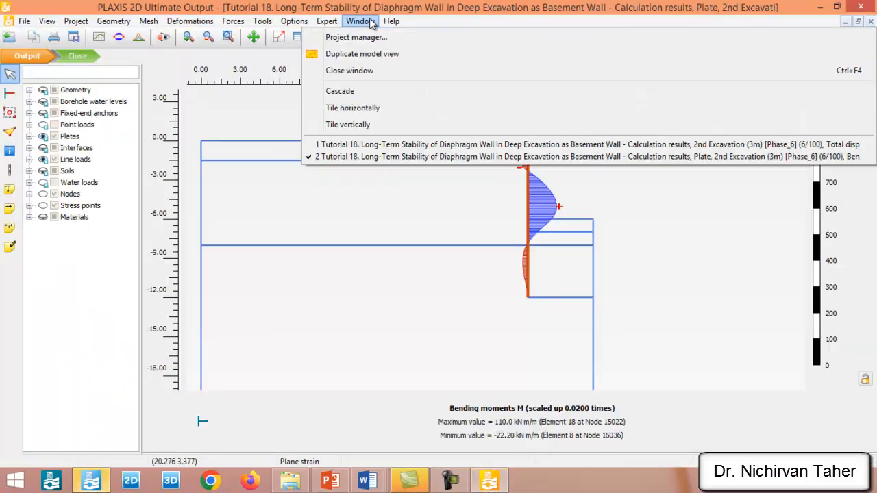
left_click(364, 75)
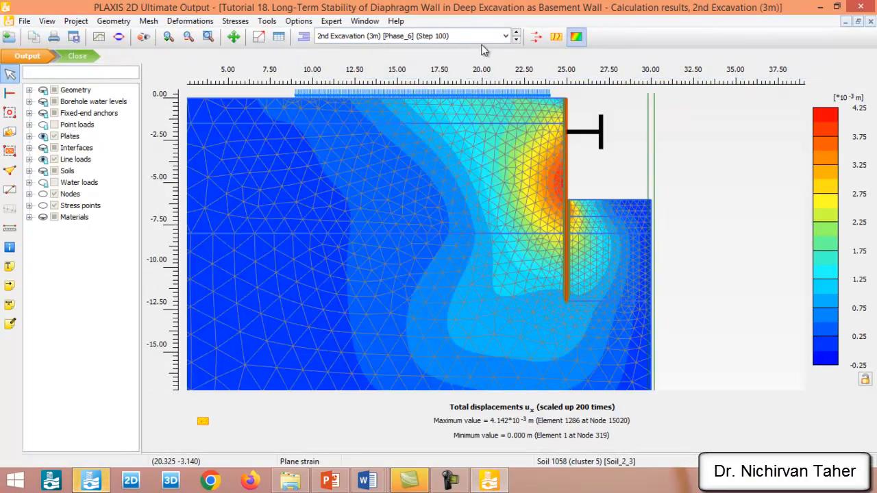
left_click(499, 39)
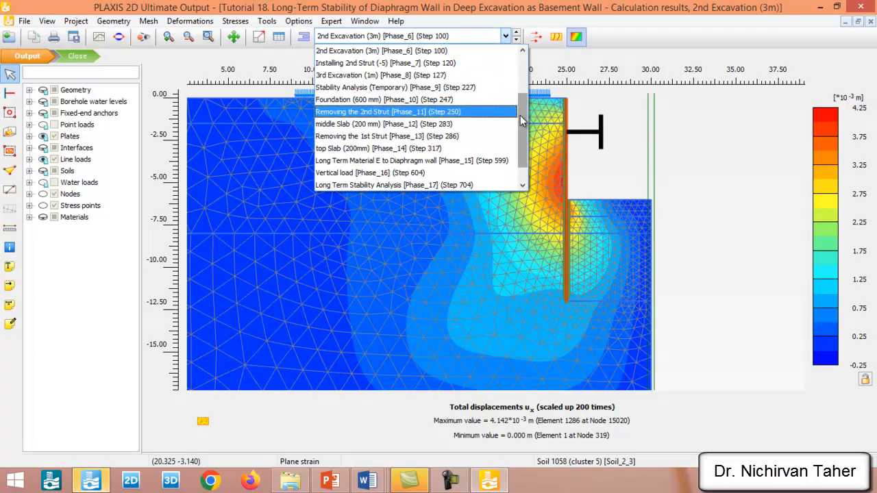
scroll(524, 142, "down", 1)
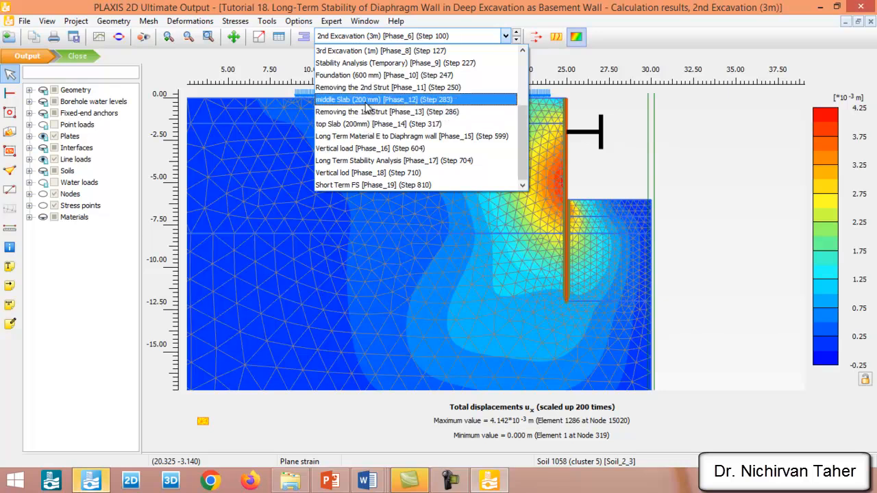
left_click_drag(519, 122, 520, 120)
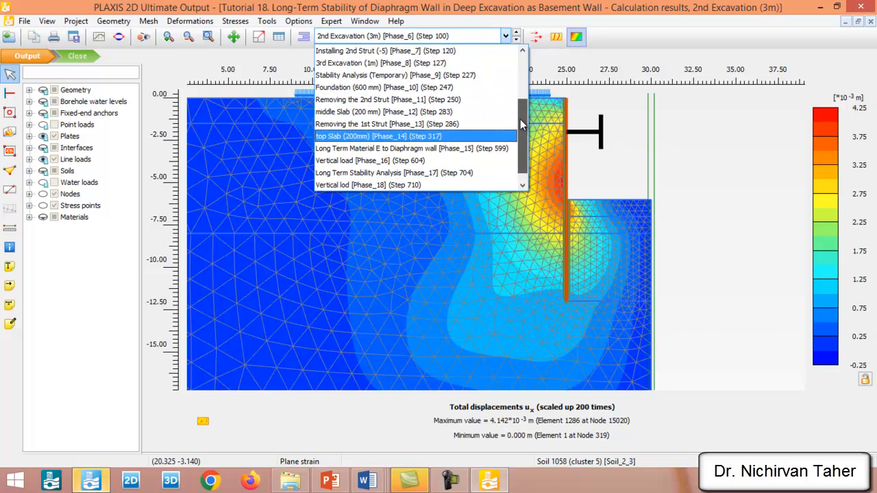
left_click(416, 67)
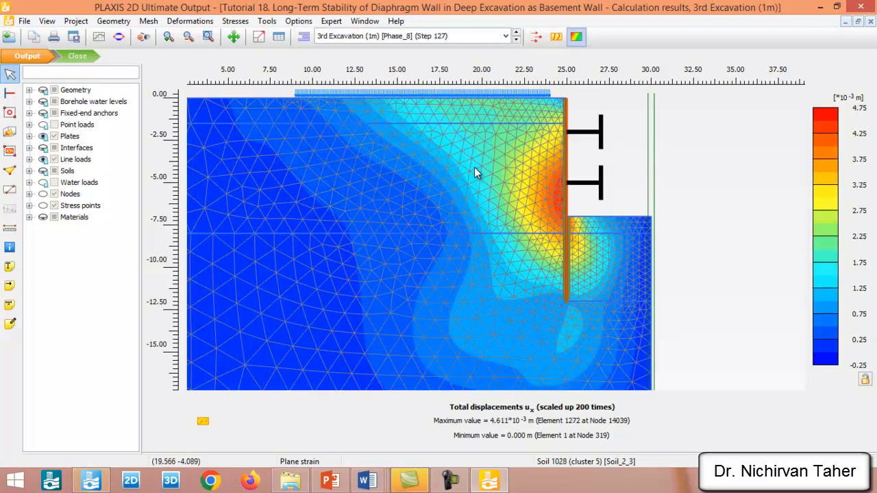
Display the deformed mesh |u| of the model for the 3rd Excavation (1m) phase
left_click(190, 21)
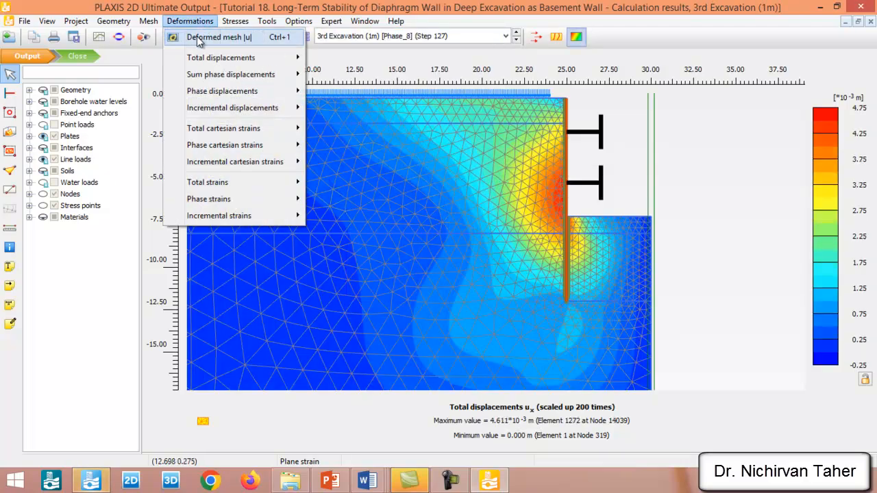
left_click(204, 38)
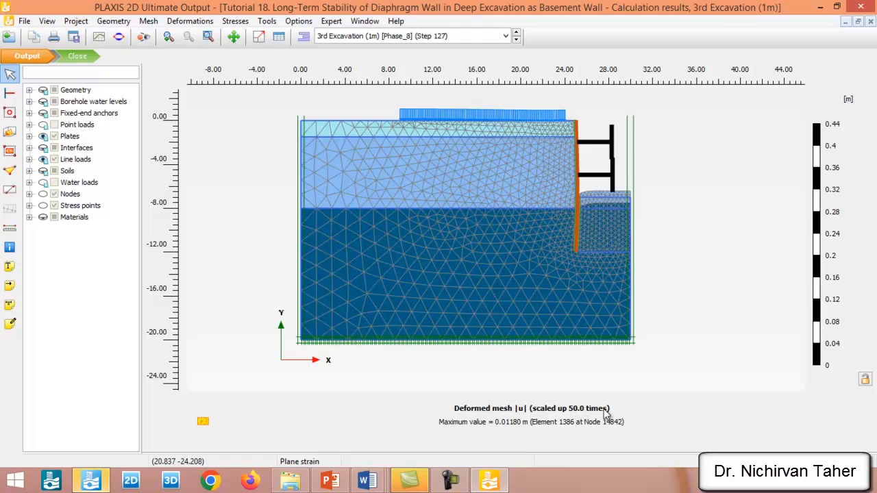
Switch the deformation to manual scale and apply scale factors of 100 and 500 to the deformed mesh
left_click(259, 38)
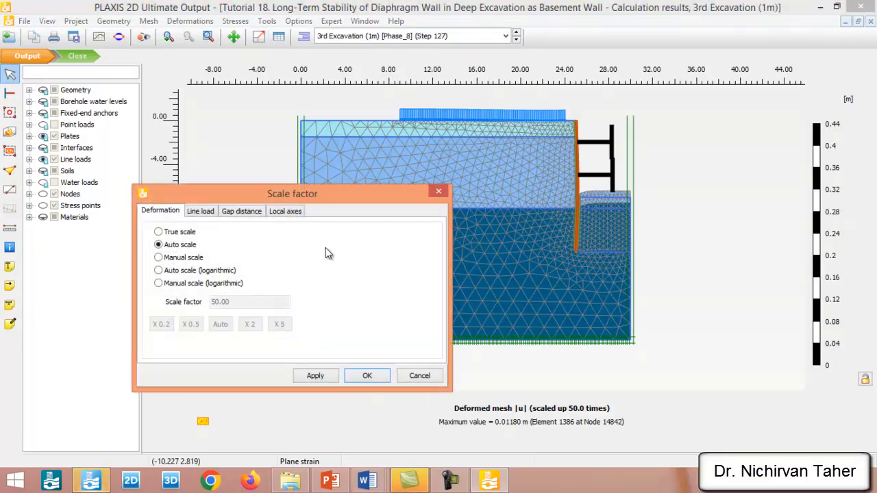
left_click(180, 258)
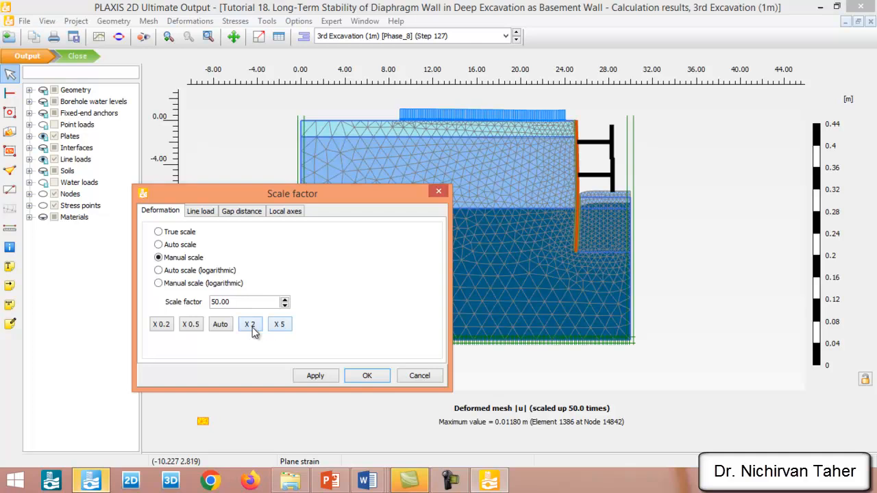
left_click(251, 327)
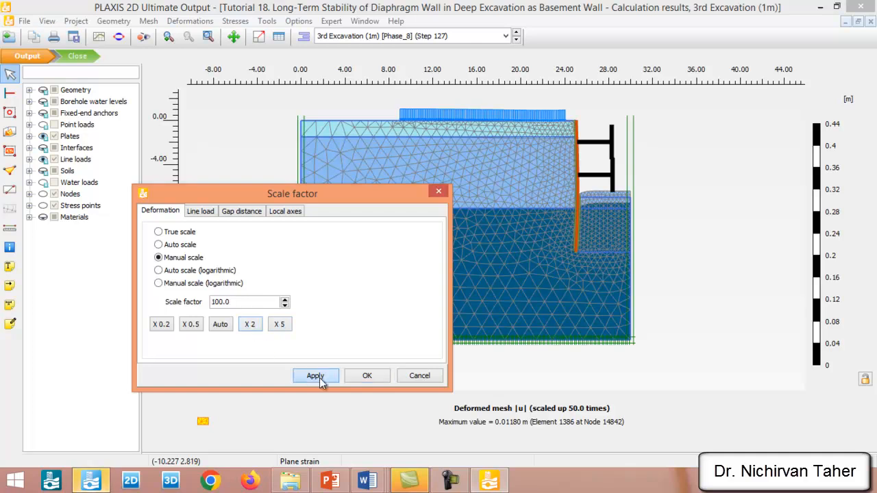
left_click(316, 377)
left_click(280, 325)
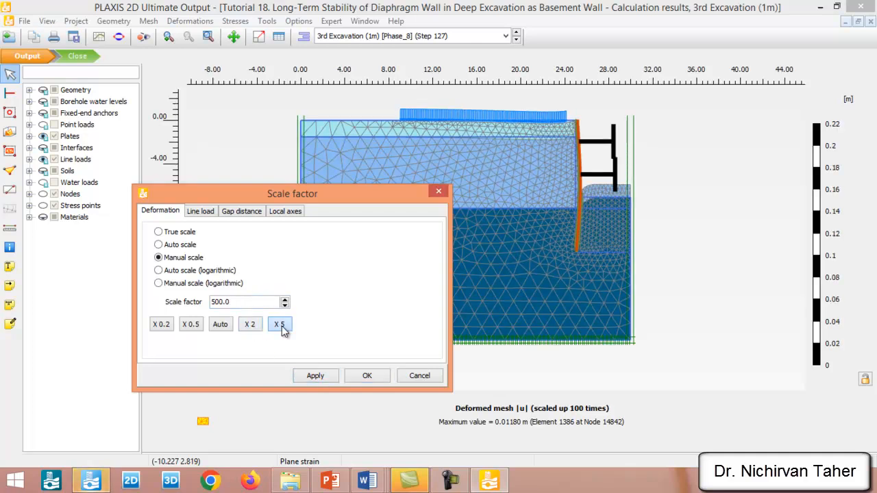
left_click(316, 376)
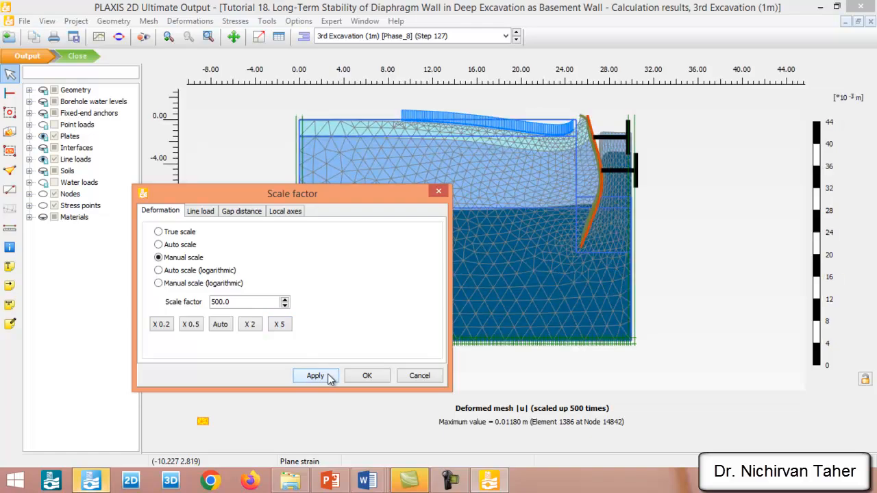
left_click(562, 277)
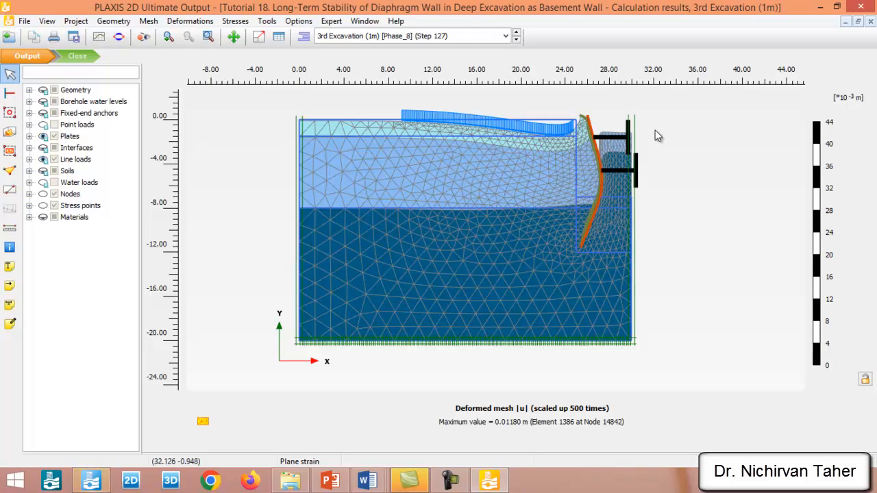
Set the deformed mesh's deformation scale back to Auto scale
left_click(258, 35)
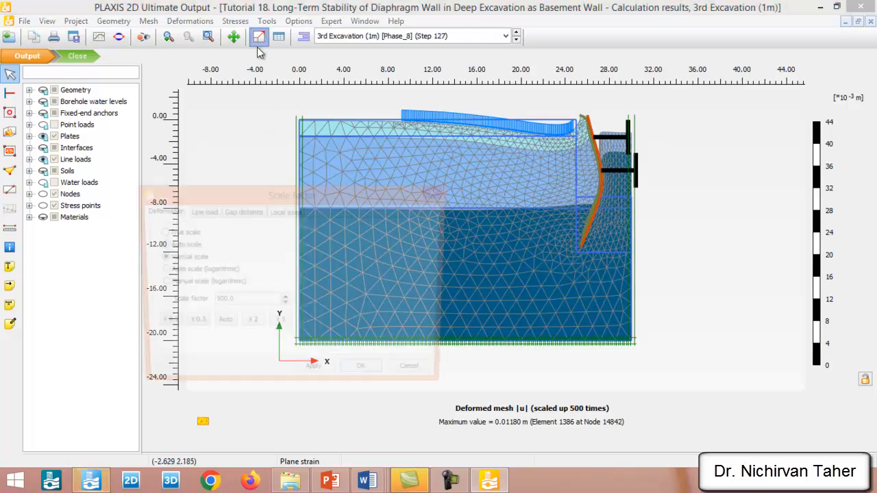
left_click(173, 245)
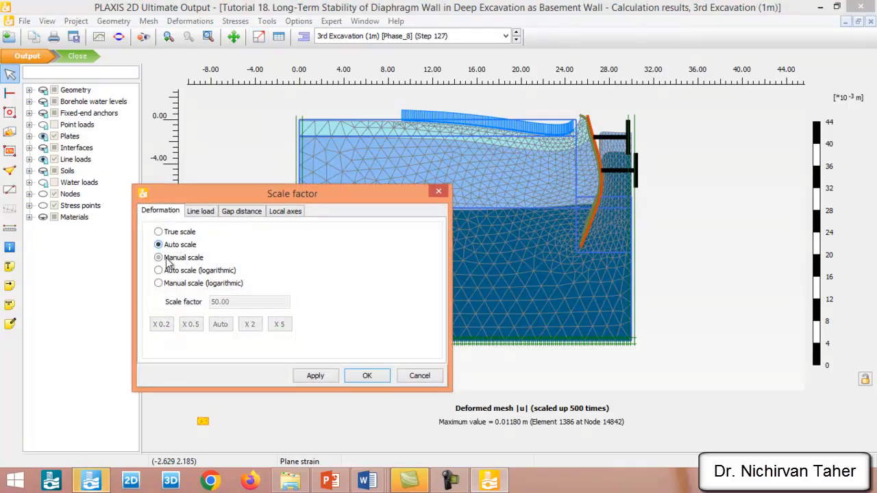
left_click(367, 380)
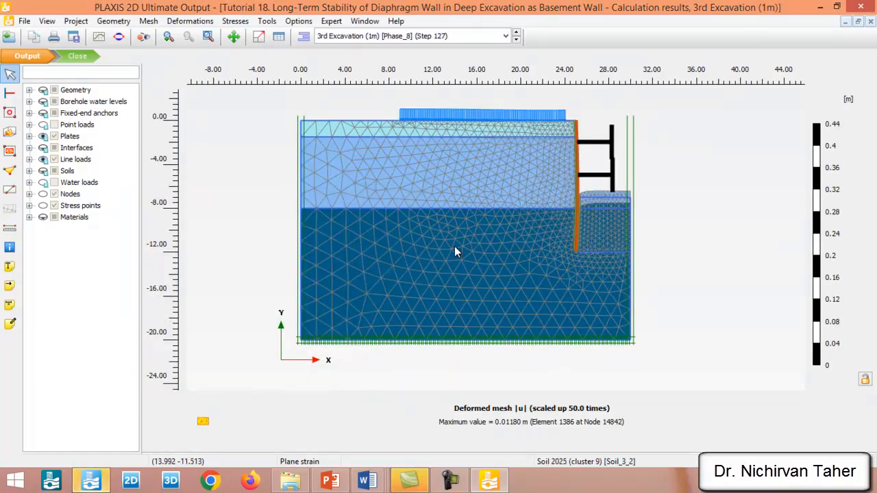
Check the results topics on the PowerPoint slide, return to PLAXIS Output and look closer at the diaphragm wall and struts
left_click(330, 481)
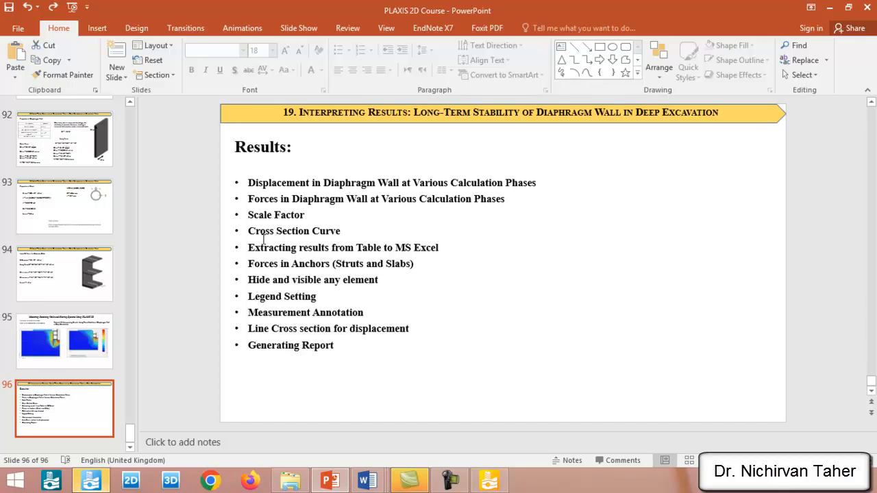
left_click(489, 481)
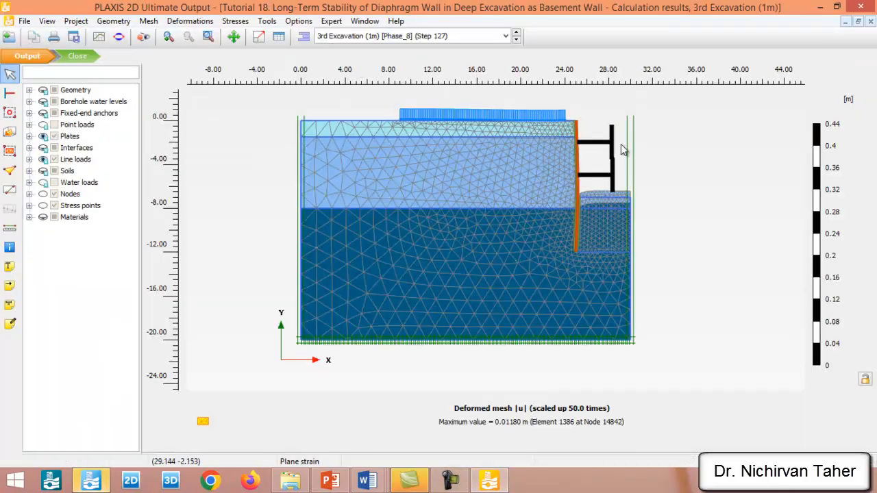
scroll(580, 154, "up", 2)
scroll(584, 152, "up", 1)
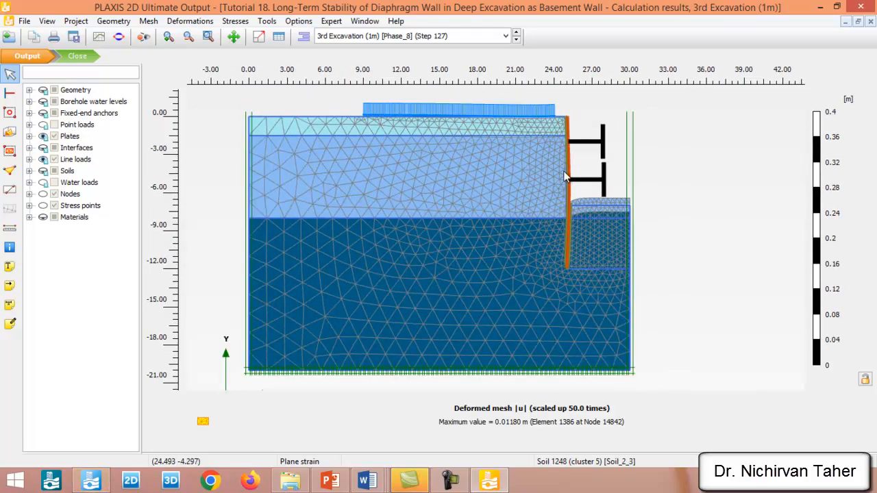
Open the diaphragm wall's own results for the 3rd Excavation (1m) phase and display its bending moments M
double_click(568, 148)
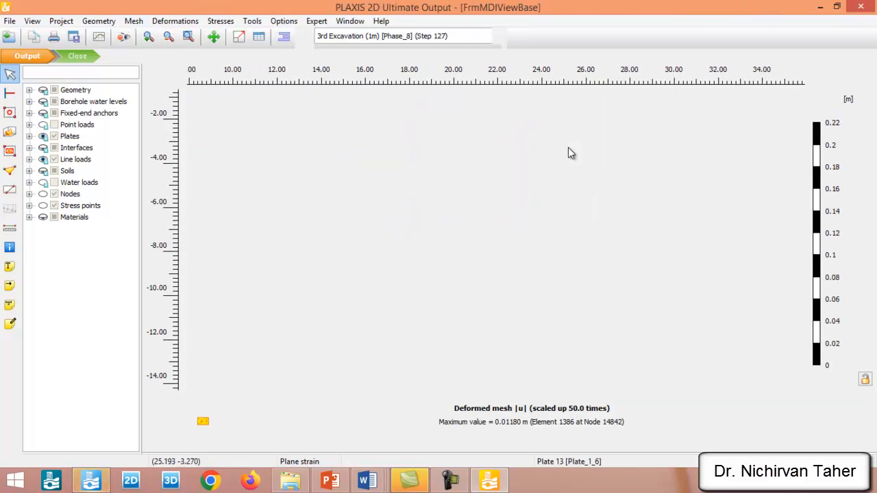
left_click_drag(613, 301, 613, 428)
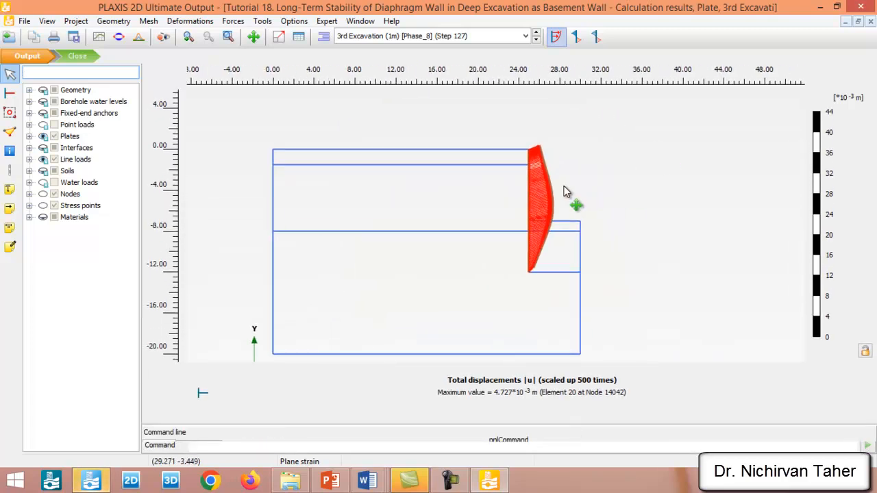
left_click(233, 22)
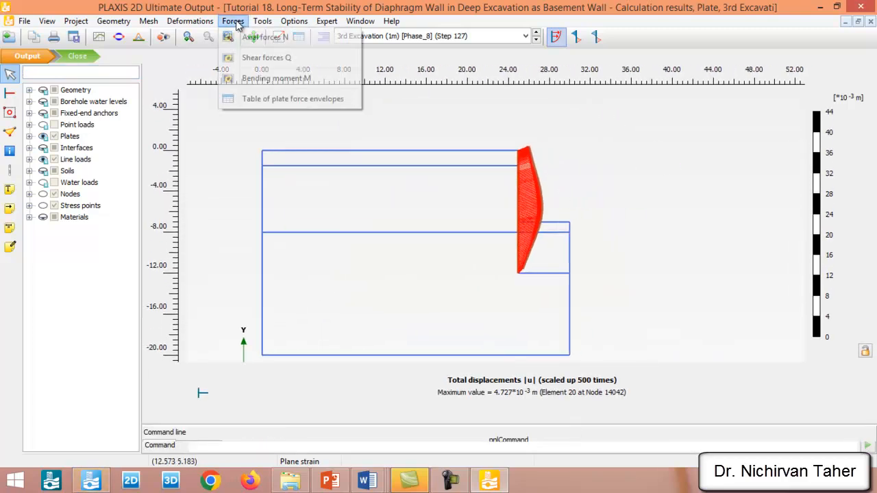
left_click(267, 78)
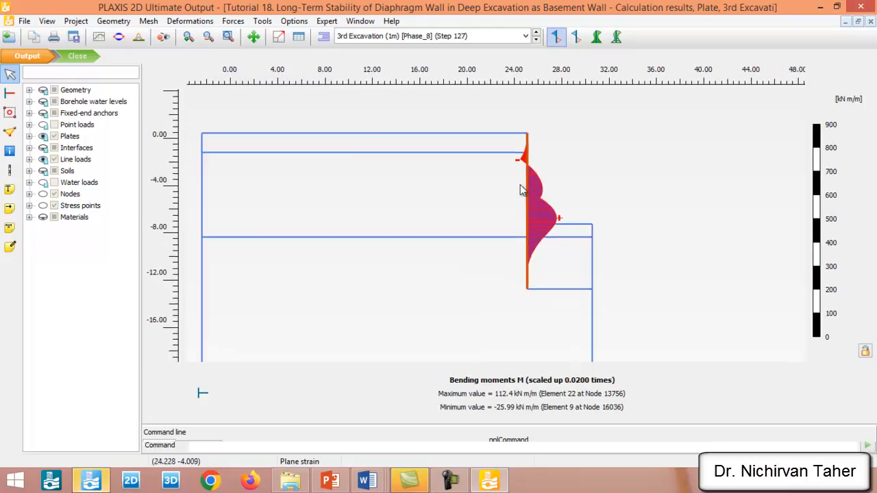
scroll(501, 217, "up", 2)
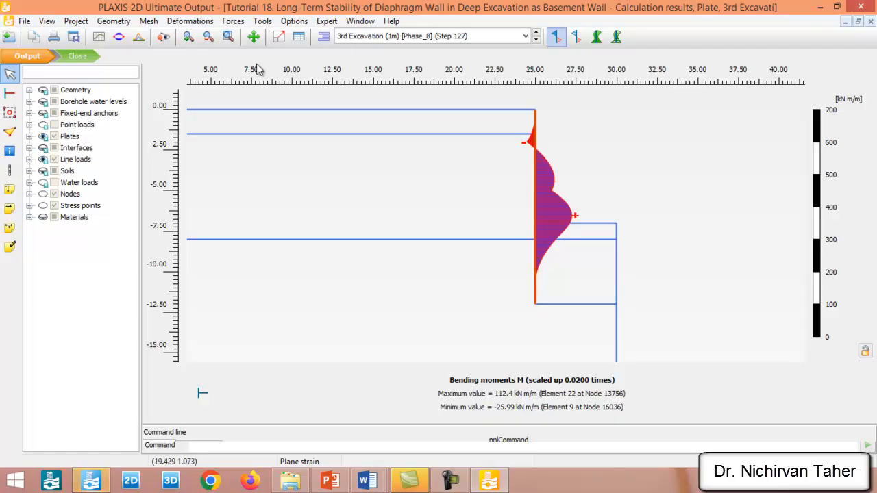
Create a cross section curve of the wall's bending moments for the 3rd Excavation (1m) [Phase_8] and Vertical load [Phase_16] phases
left_click(139, 39)
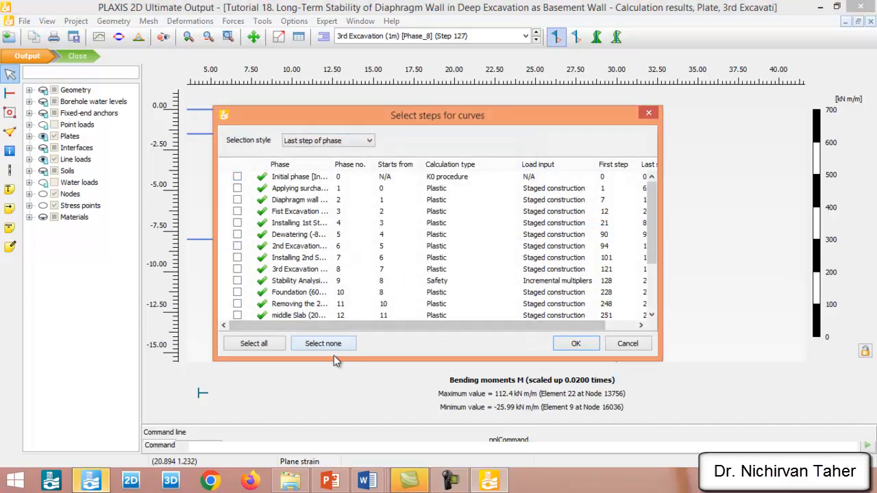
left_click_drag(341, 362, 342, 437)
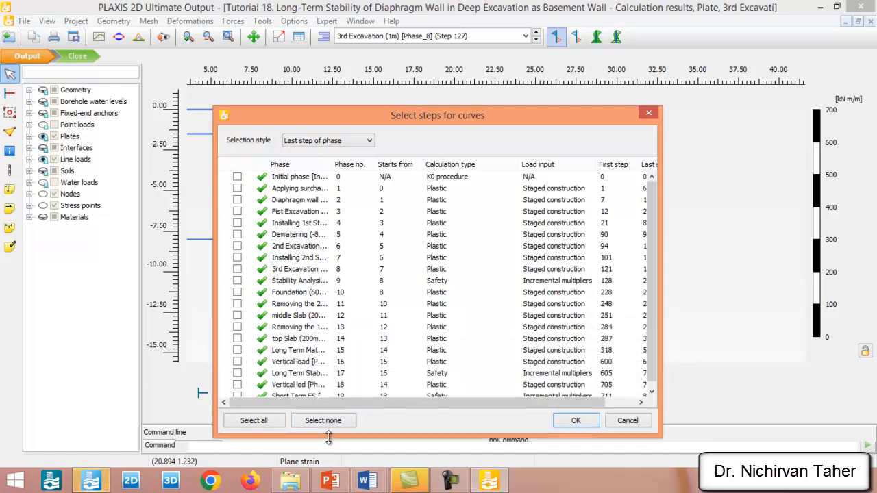
left_click(237, 270)
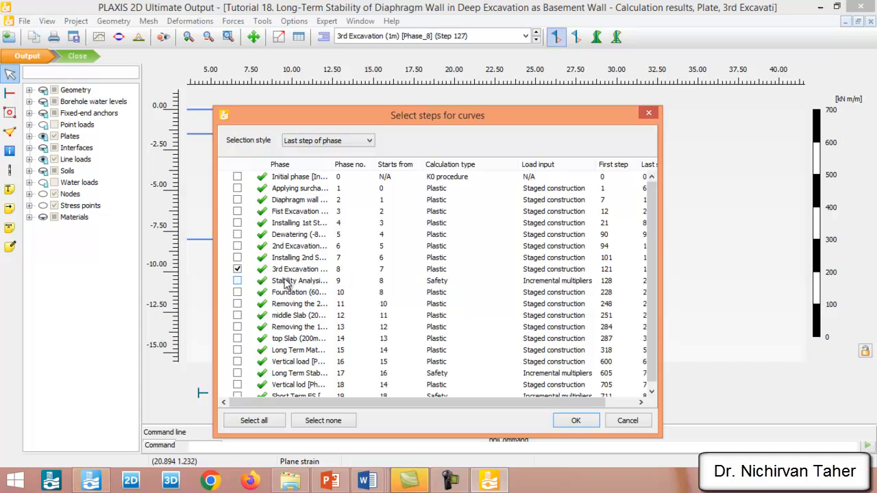
left_click_drag(333, 165, 484, 167)
left_click_drag(336, 165, 355, 165)
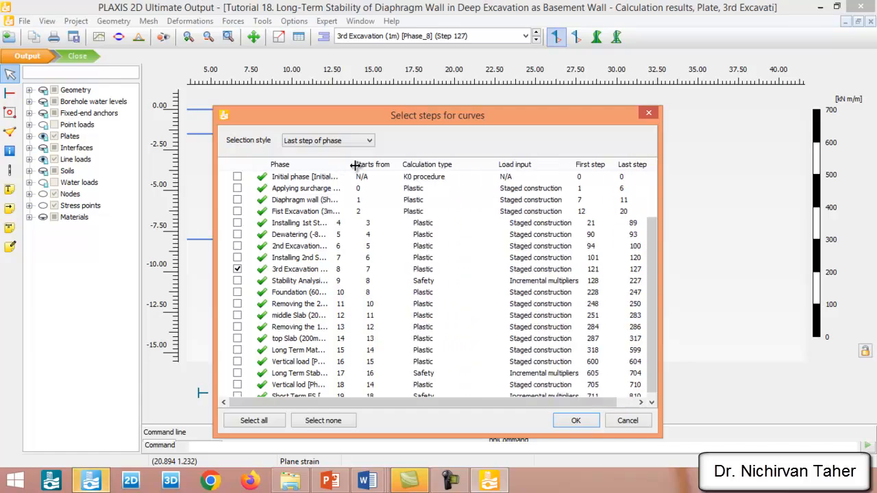
left_click_drag(268, 165, 355, 167)
left_click_drag(427, 167, 521, 173)
left_click_drag(425, 166, 481, 167)
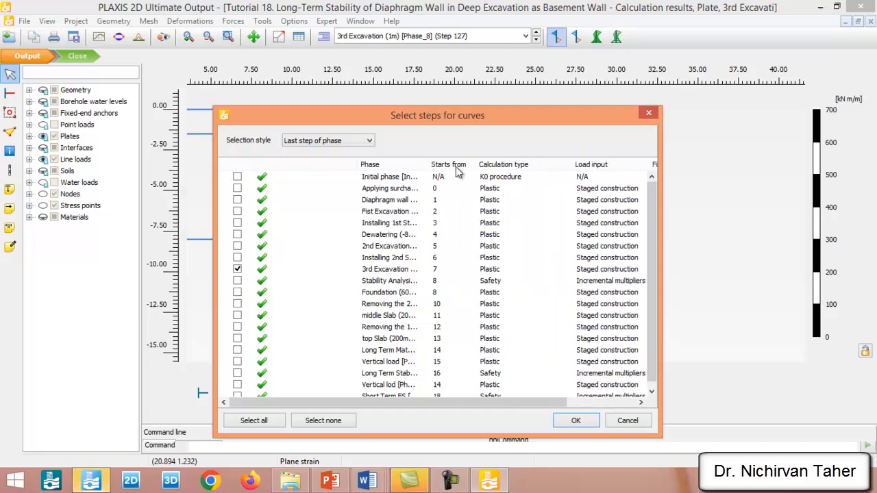
left_click_drag(357, 165, 284, 165)
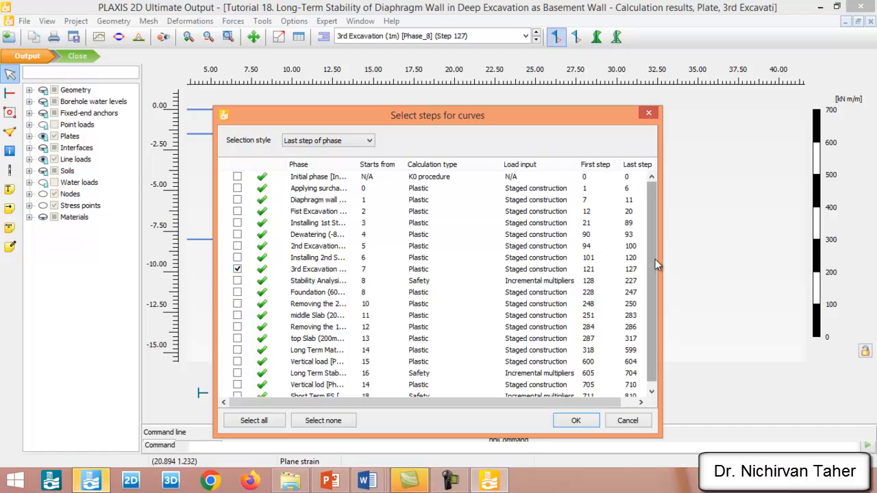
left_click_drag(653, 260, 651, 279)
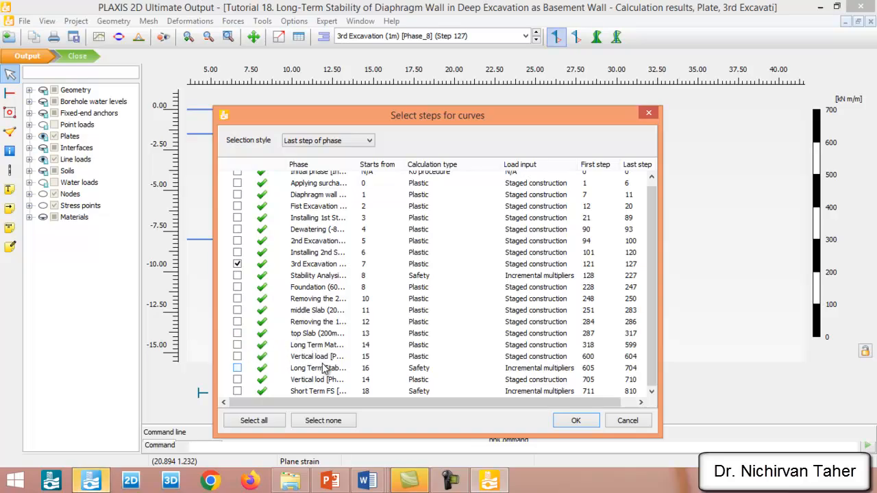
left_click(237, 356)
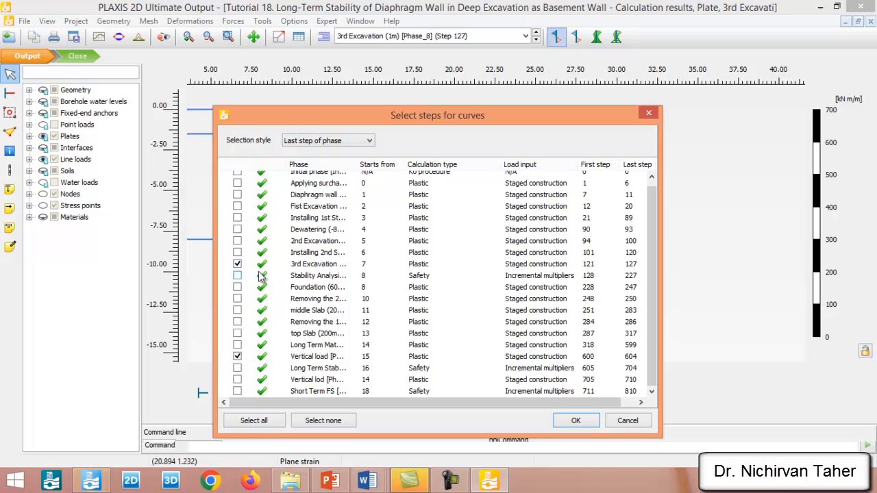
left_click(583, 425)
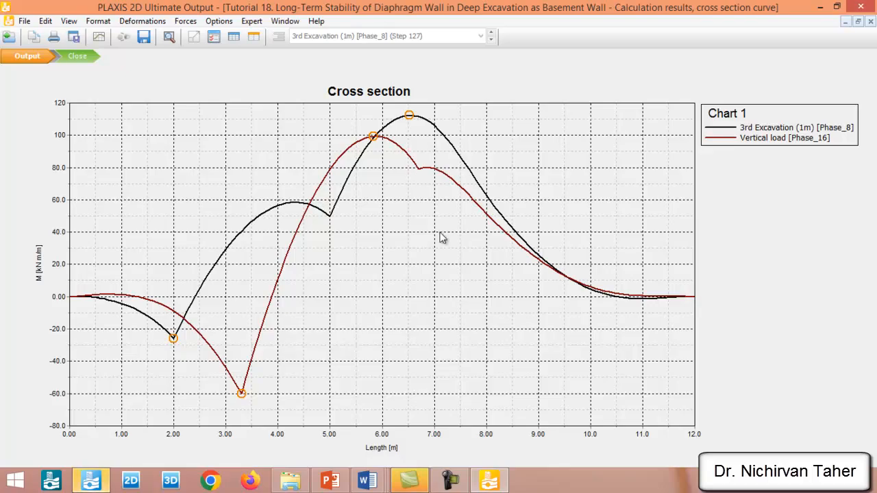
Open the cross section chart's settings and apply a vertical flip to the chart
right_click(384, 227)
left_click(425, 291)
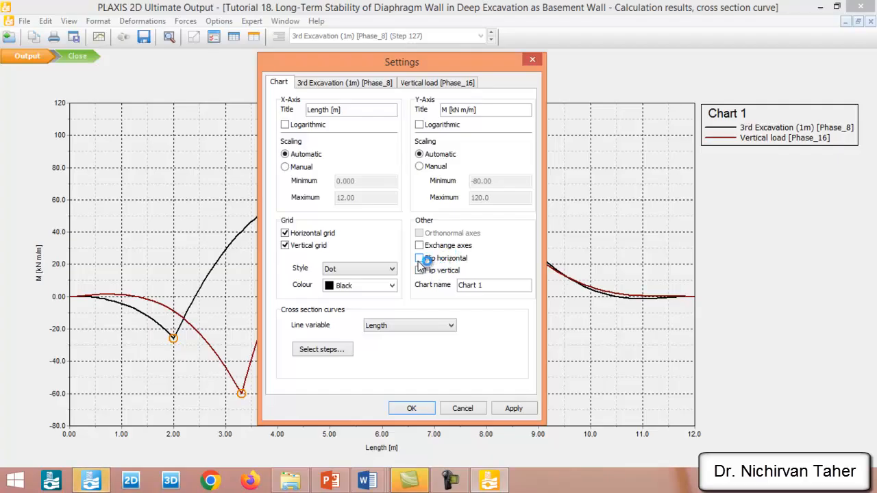
left_click(429, 271)
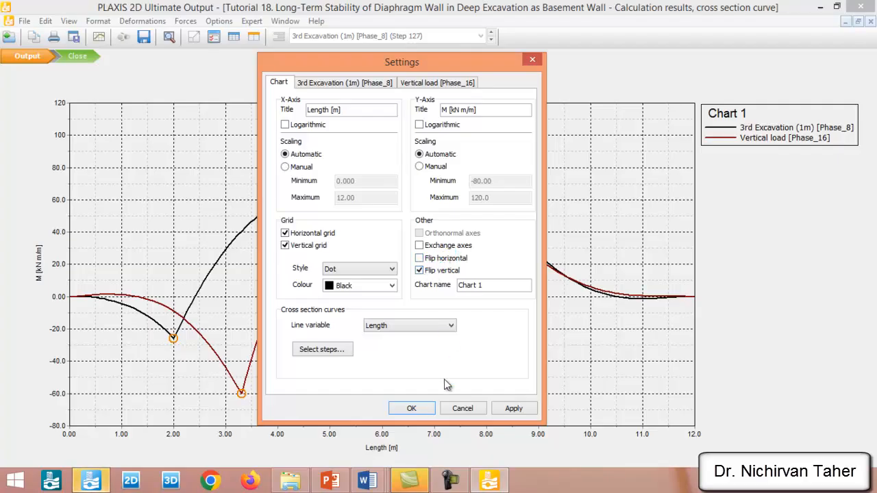
left_click(513, 410)
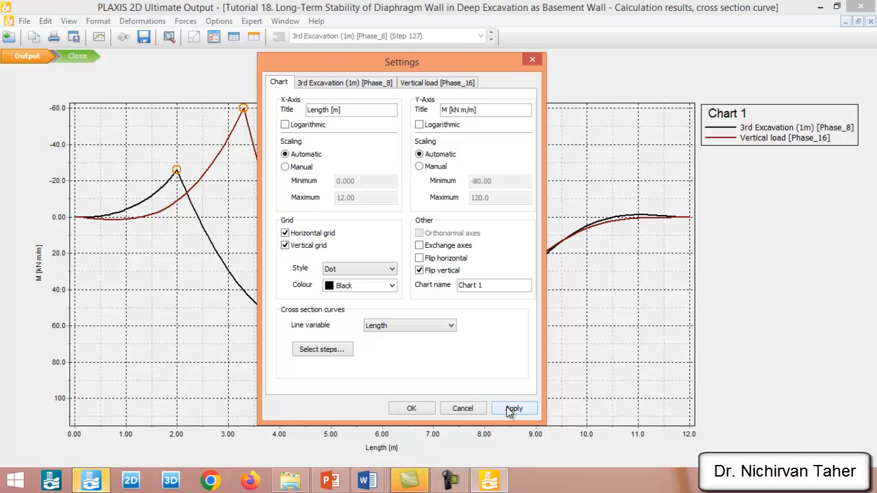
Replace the chart's vertical flip with a horizontal flip and exchange its axes
left_click(420, 271)
left_click(420, 259)
left_click(516, 409)
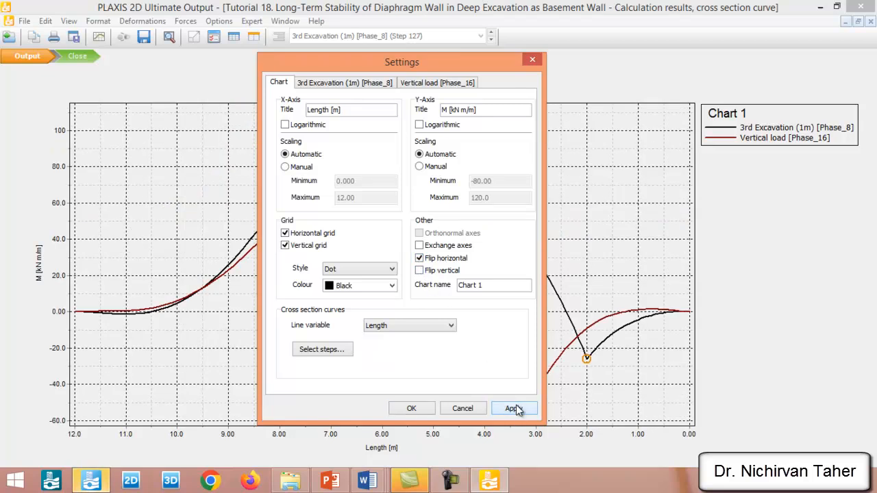
left_click(419, 245)
left_click(506, 410)
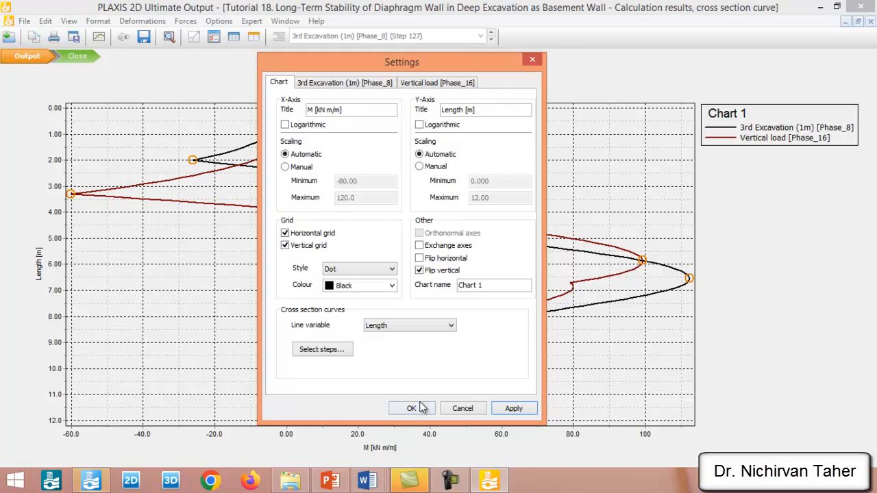
left_click(412, 408)
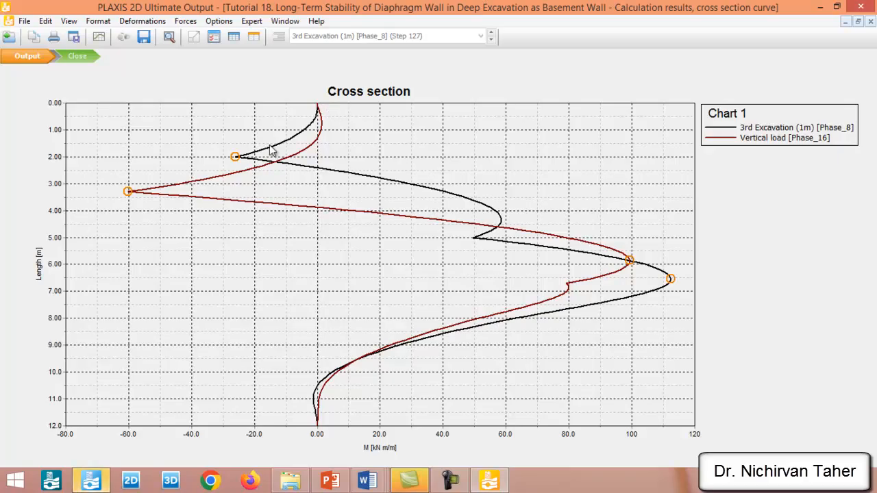
Examine the peak moments on both phases' curves, then check the results topics on the PowerPoint slide and return to PLAXIS Output
mouse_move(234, 162)
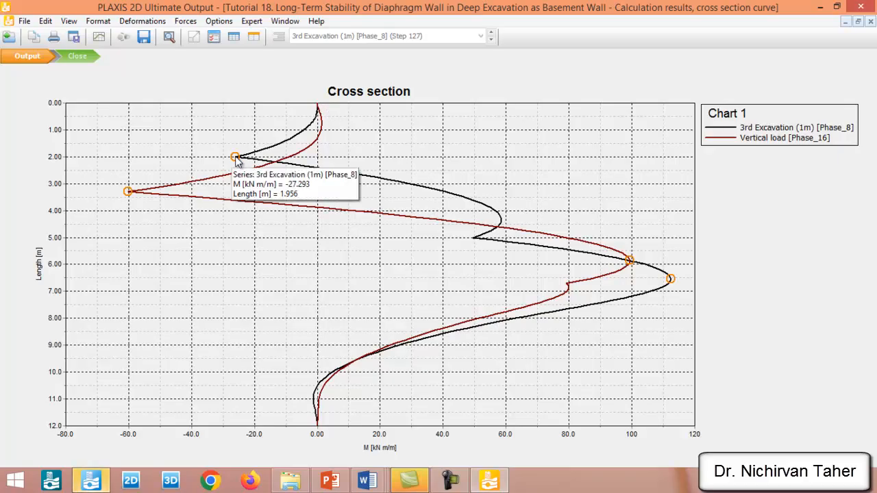
mouse_move(670, 280)
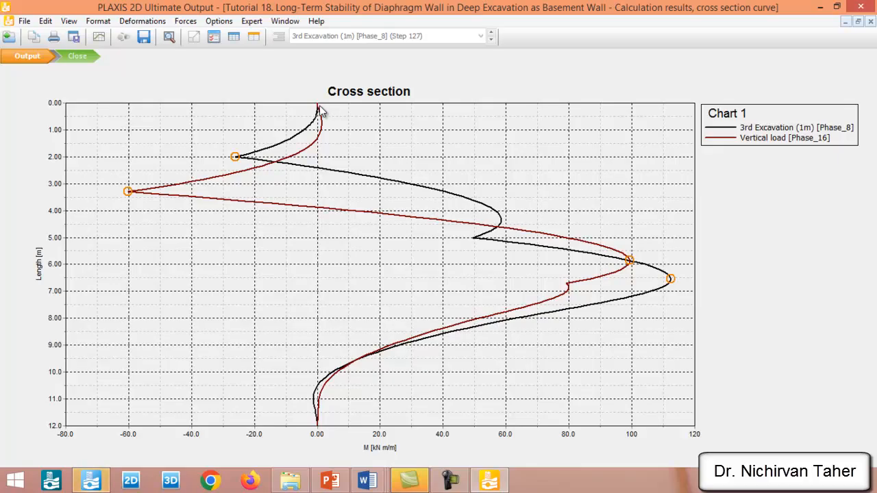
mouse_move(134, 198)
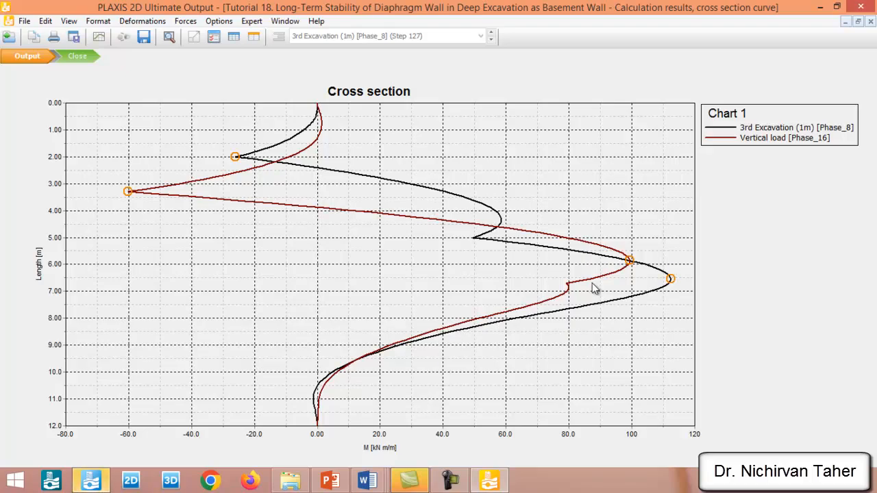
left_click(331, 481)
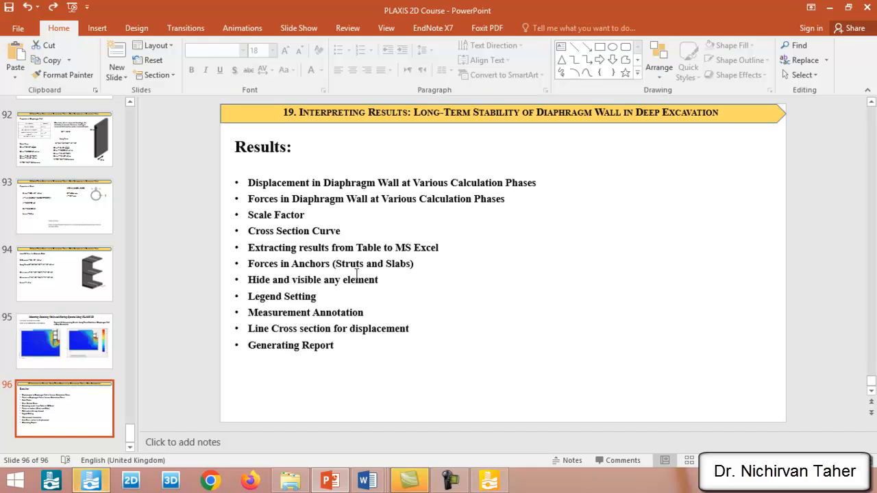
left_click(496, 484)
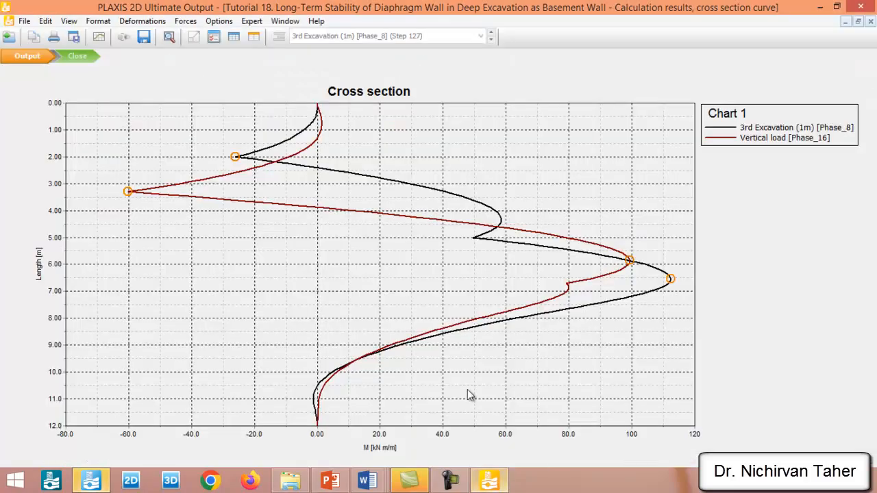
Open the cross section curve's data table and move the Length column directly before the 3rd Excavation (1m) [Phase_8] column
left_click(233, 37)
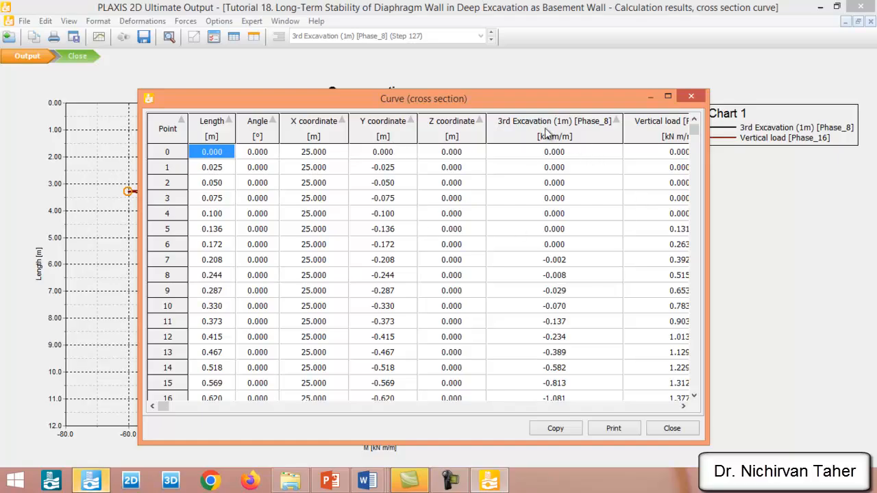
left_click(569, 130)
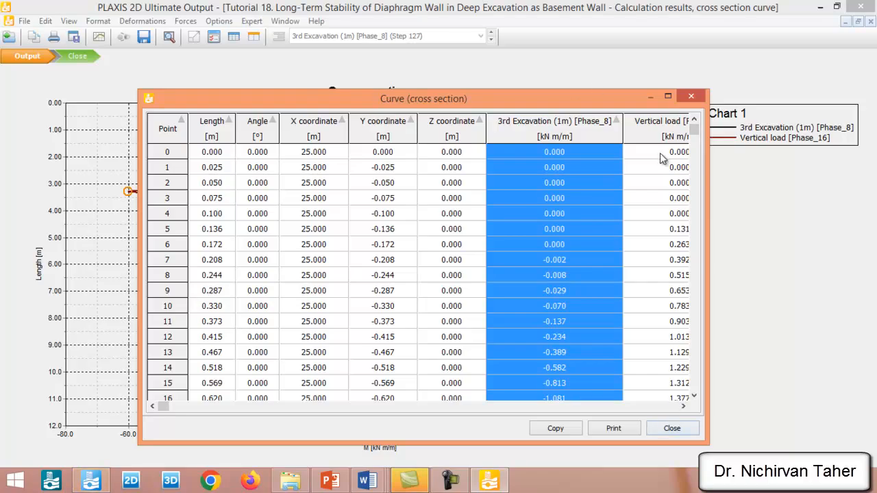
left_click(678, 122)
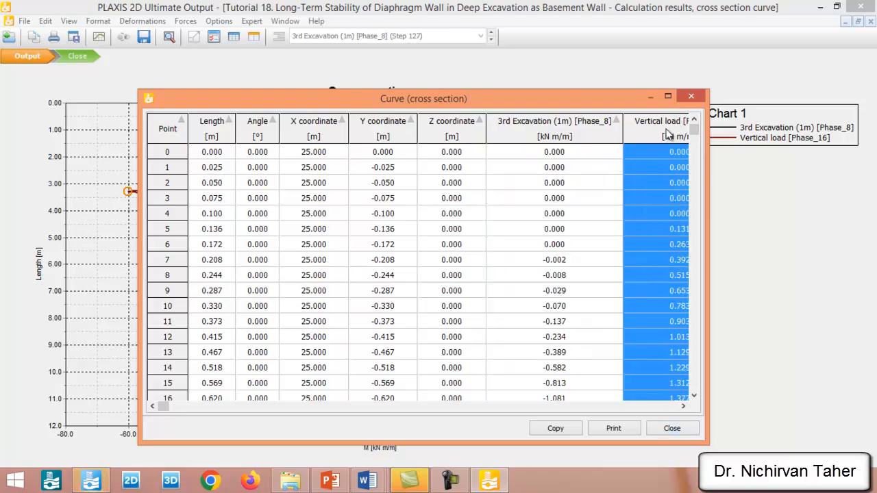
left_click_drag(210, 128, 478, 148)
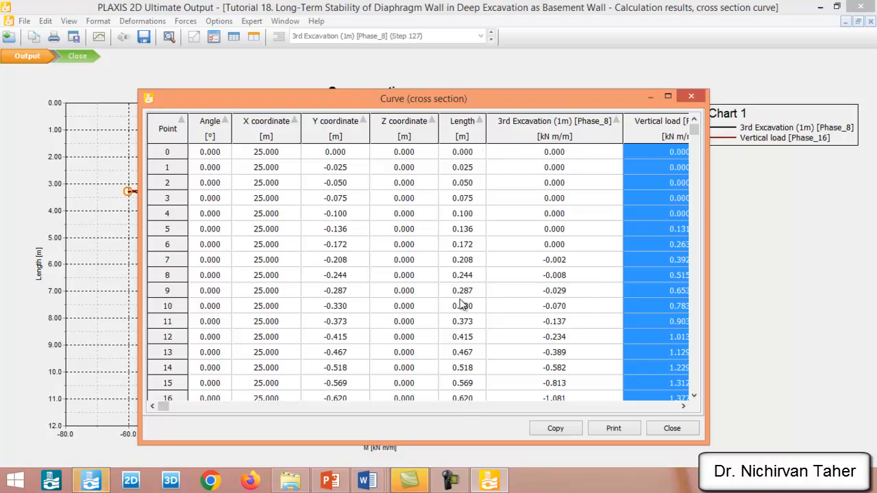
left_click(519, 133)
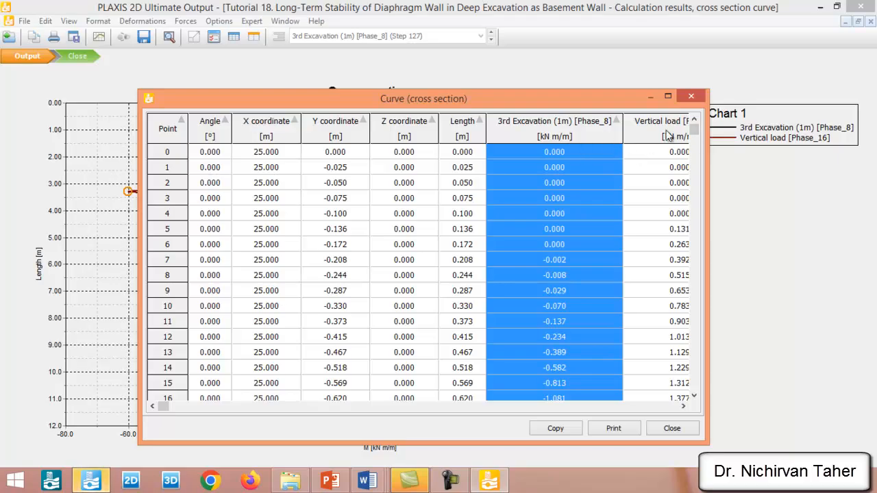
mouse_move(694, 131)
left_mouse_down()
mouse_move(696, 195)
mouse_move(694, 124)
left_mouse_up()
Copy the Length, 3rd Excavation (1m) [Phase_8] and Vertical load columns from the curve table
left_click(461, 137)
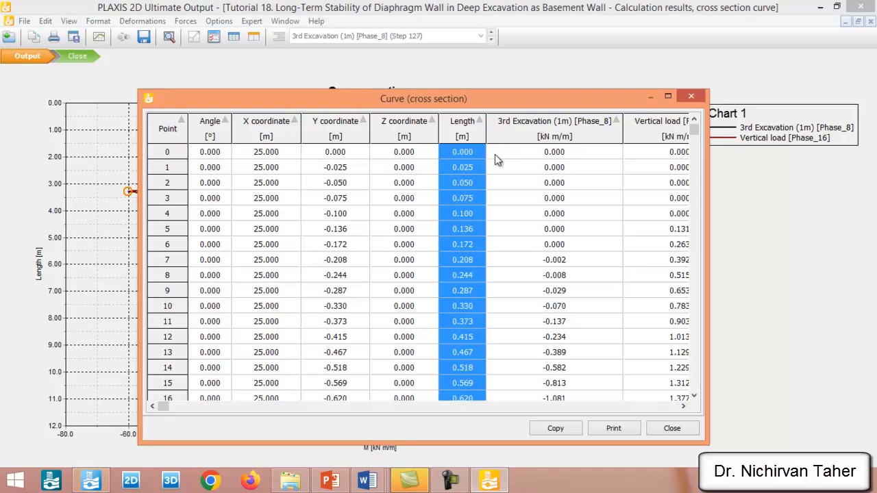
left_click(550, 136, "ctrl")
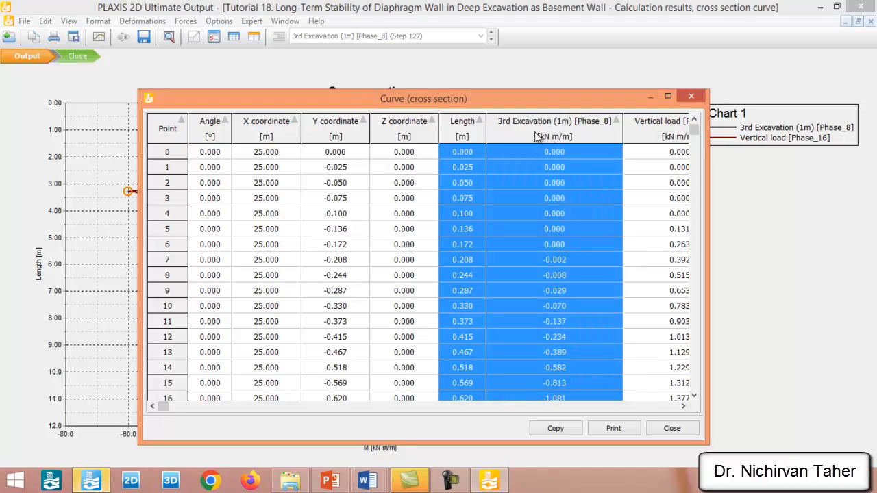
left_click(648, 131, "ctrl")
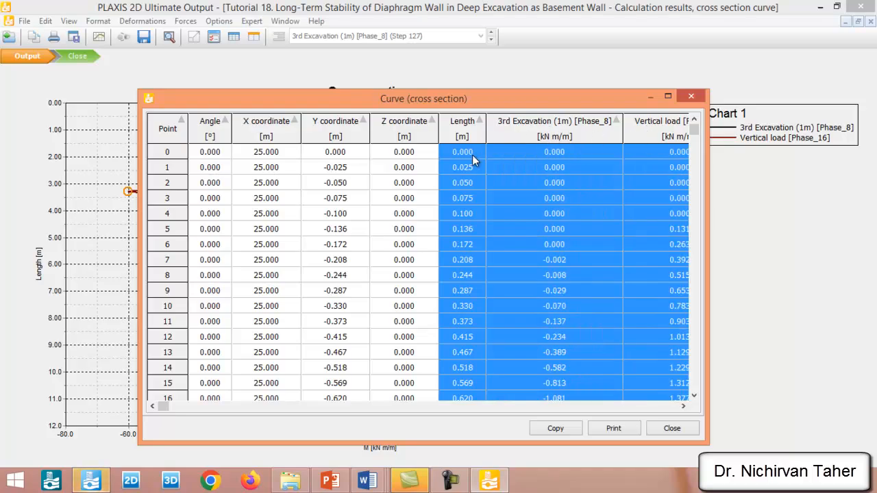
right_click(593, 141)
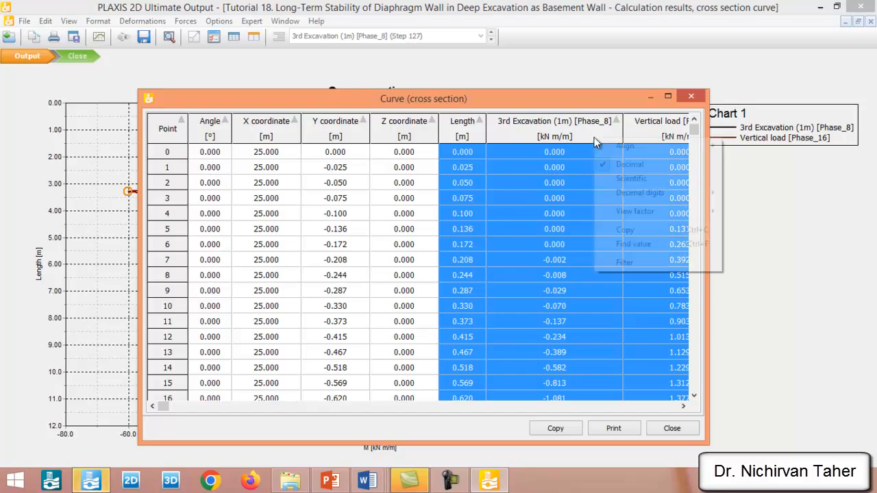
left_click(625, 231)
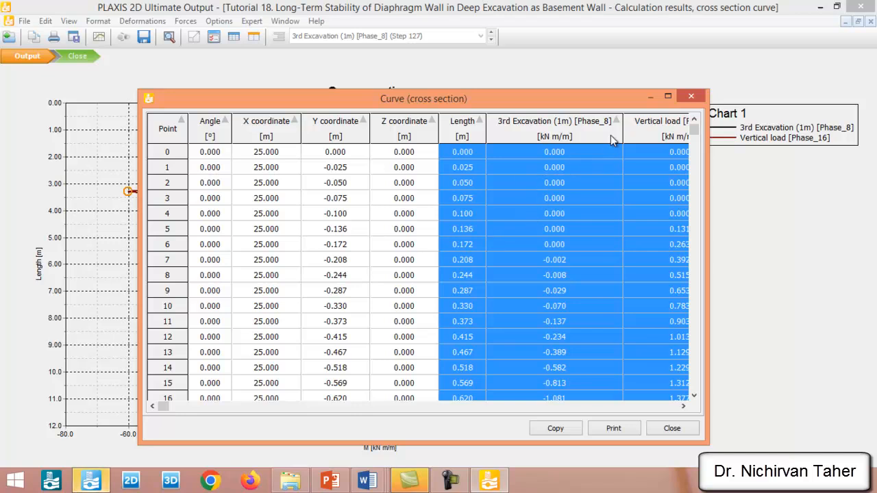
Check the Forces in Anchors (Struts and Slabs) topic on the PowerPoint results slide and return to PLAXIS Output
left_click(330, 481)
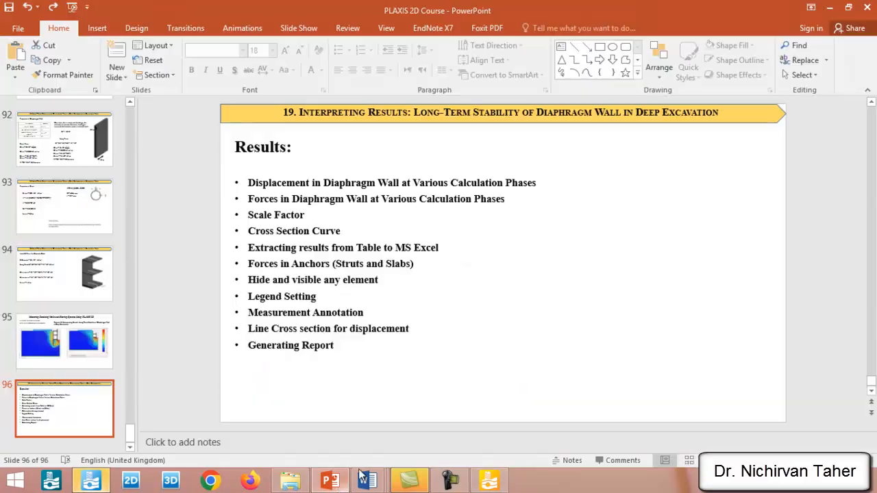
left_click(293, 271)
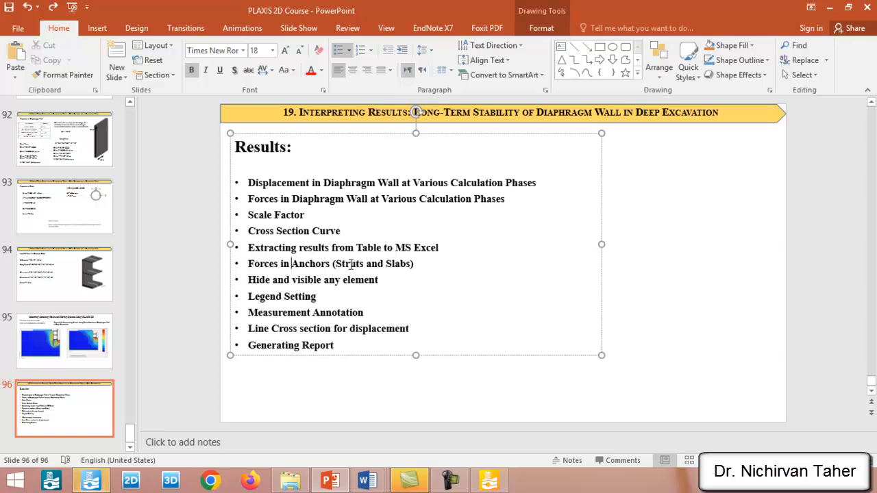
left_click_drag(364, 264, 335, 264)
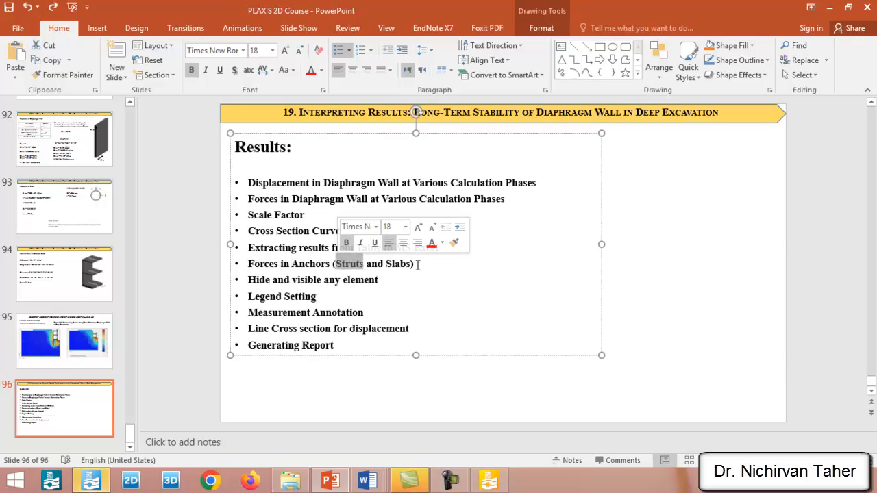
double_click(410, 264)
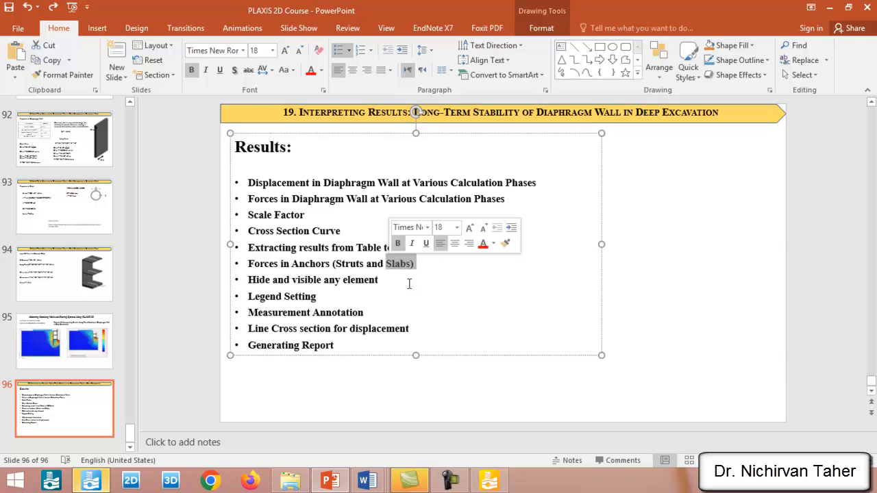
left_click(489, 483)
Close the curve data table and the cross section chart without saving the chart
left_click(688, 92)
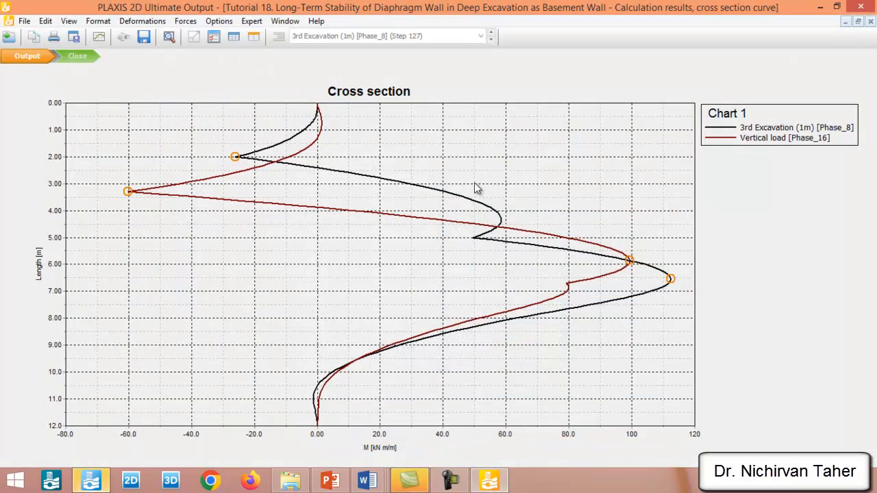
left_click(870, 21)
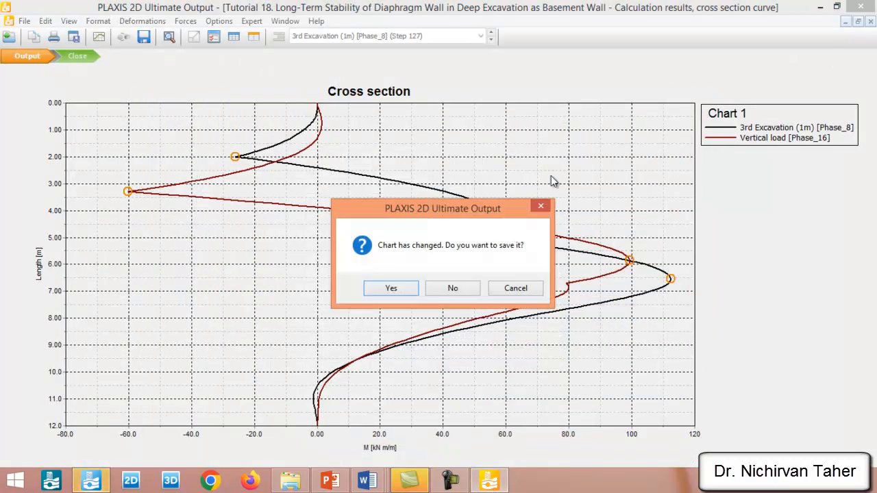
left_click(475, 288)
Close the plate bending moments window to return to the deformed mesh of 3rd Excavation (1m) [Phase_8]
left_click(525, 37)
left_click(527, 38)
left_click(327, 22)
mouse_move(374, 21)
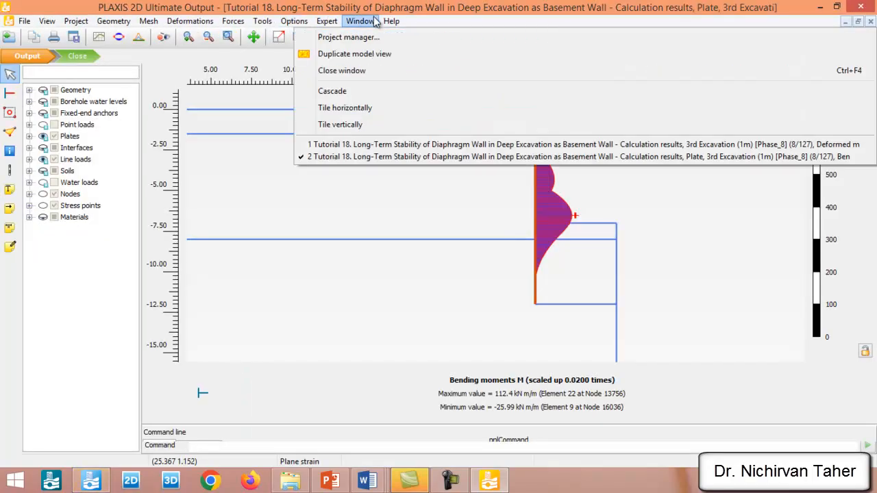
left_click(346, 70)
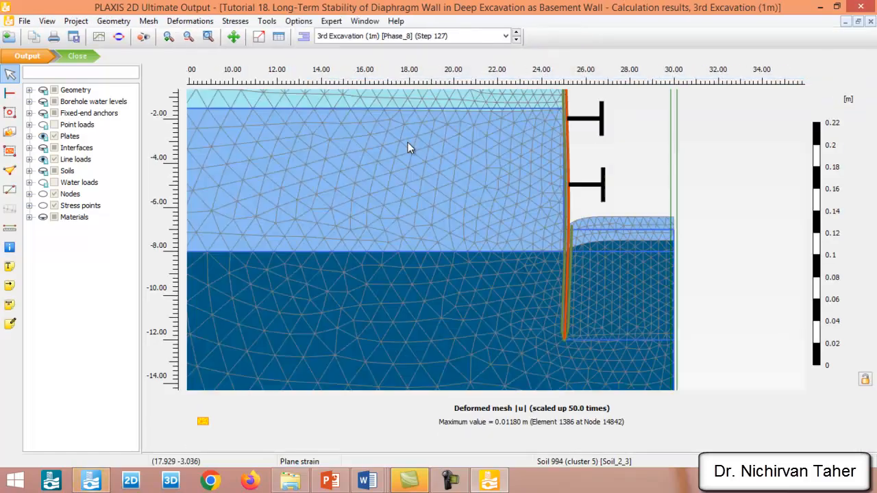
Select the structures around the wall's two struts with a rectangle and view the Fixed-end anchor results table
scroll(609, 208, "down", 1)
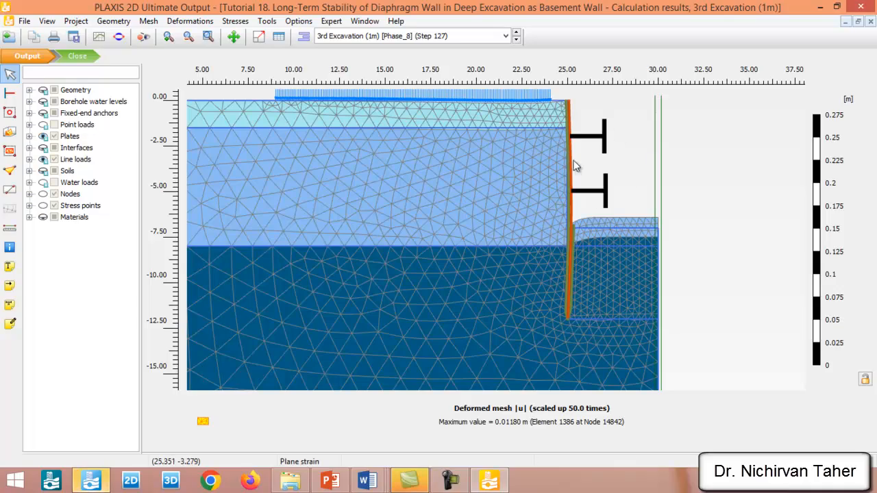
left_click(13, 118)
left_click_drag(634, 99, 539, 249)
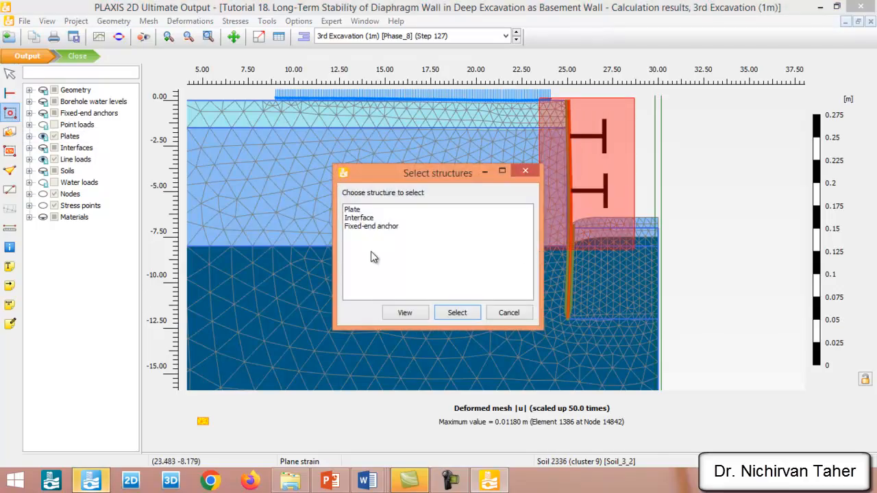
left_click(364, 228)
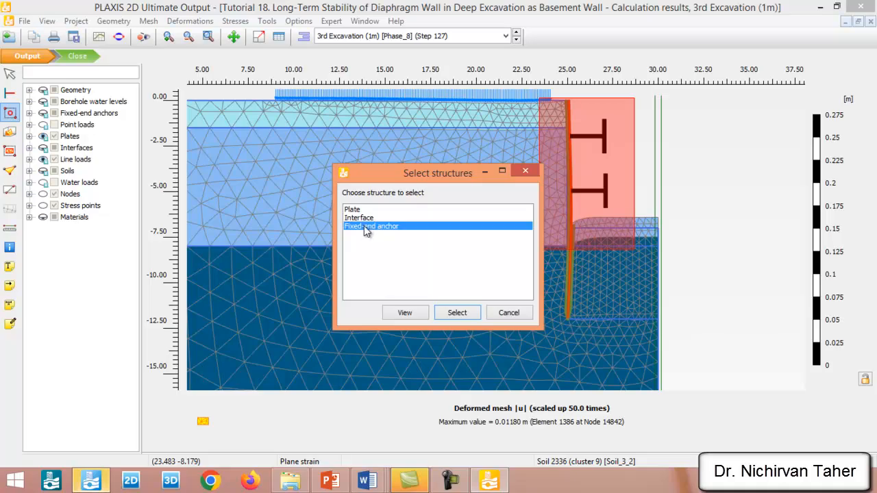
left_click(408, 314)
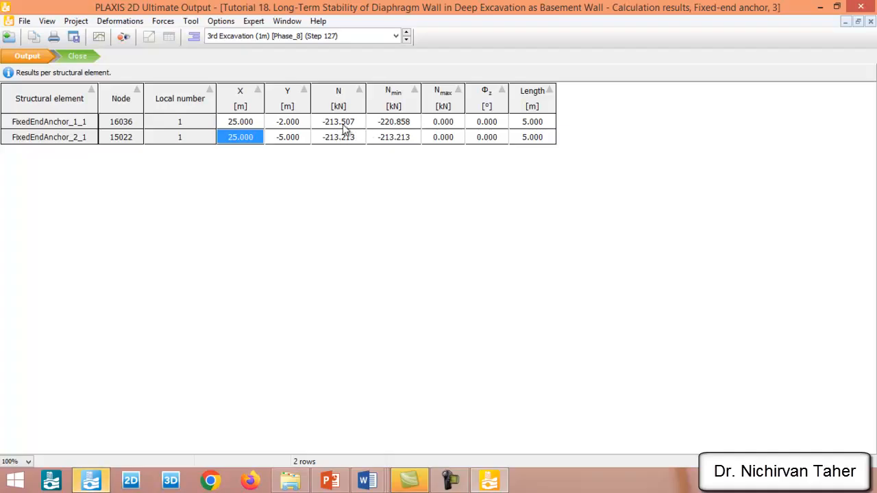
Compare the Nmin axial forces of the two struts in the fixed-end anchor results table
left_click(393, 126)
left_click(398, 140)
left_click(400, 126)
left_click(400, 140)
left_click(401, 122)
left_click(397, 140)
left_click(406, 123)
left_click(401, 140)
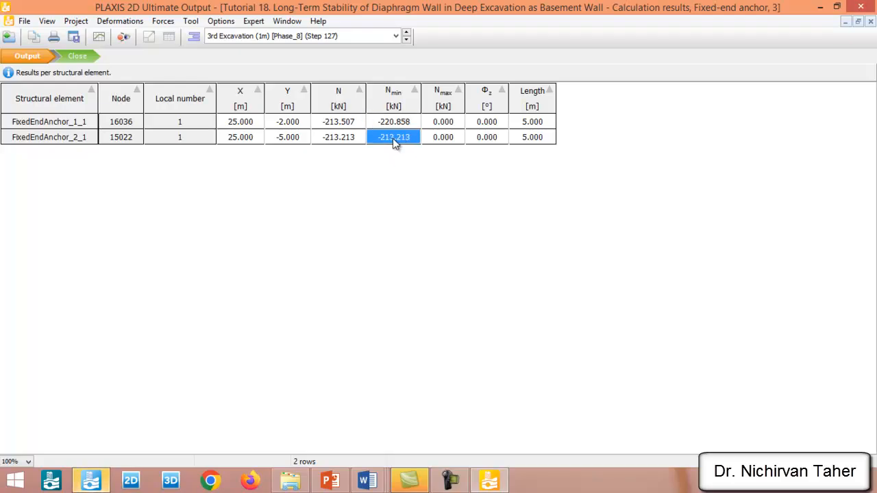
left_click(410, 122)
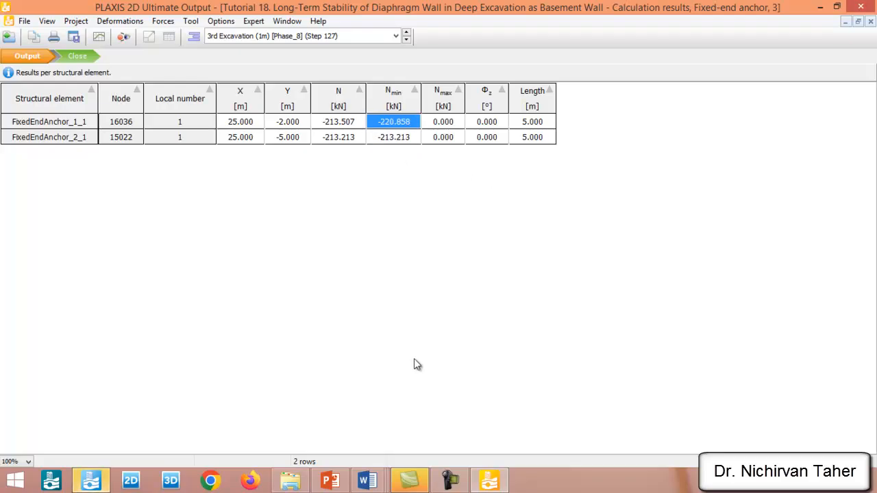
Close the strut results table and switch the deformed mesh to the Vertical load [Phase_16] phase
left_click(870, 22)
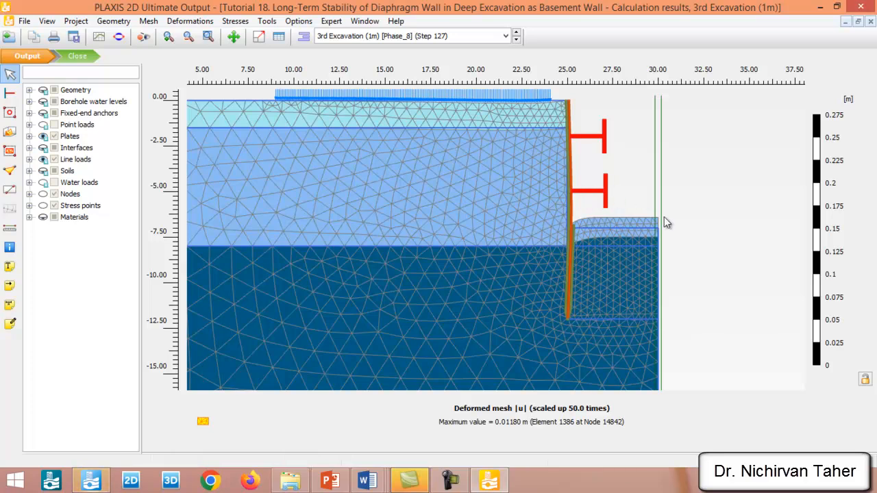
left_click(507, 39)
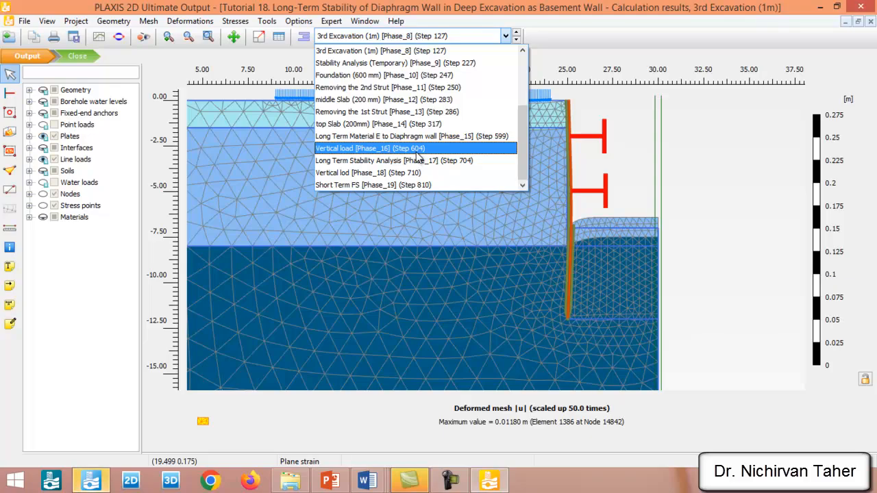
left_click(387, 148)
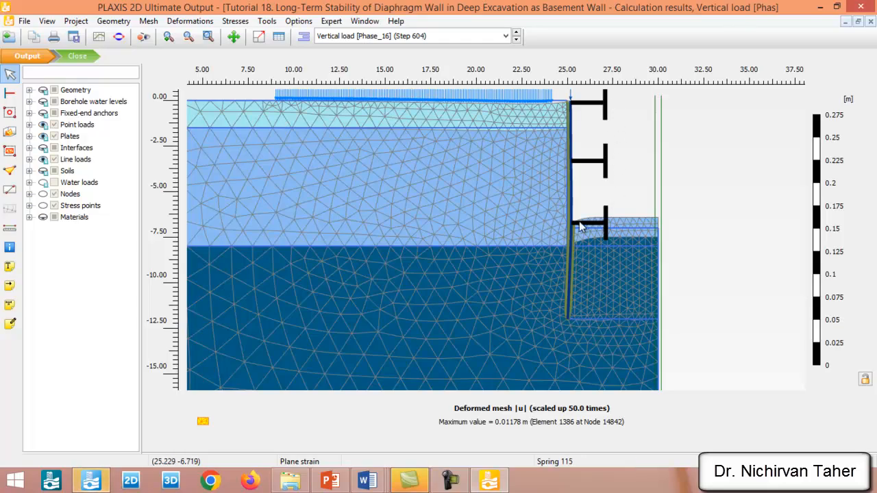
Select the structures around the three slabs with a rectangle and view their Fixed-end anchor results table
left_click(10, 114)
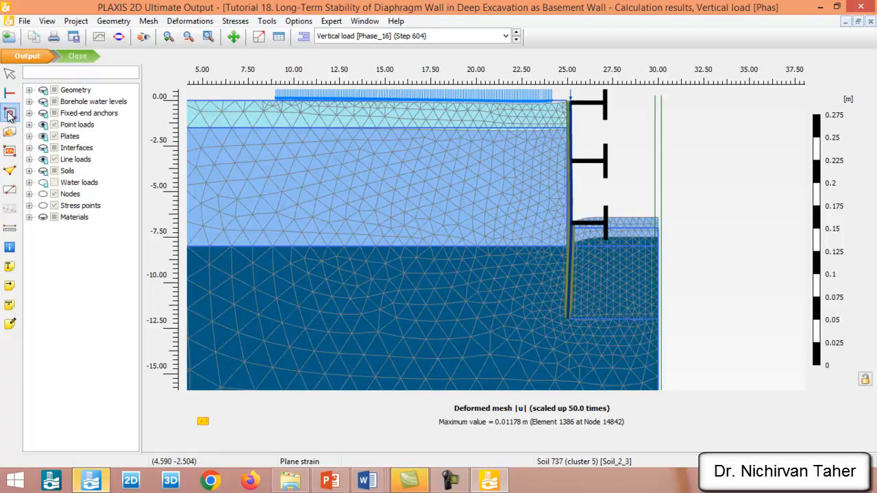
left_click_drag(630, 90, 582, 158)
left_click_drag(562, 191, 537, 288)
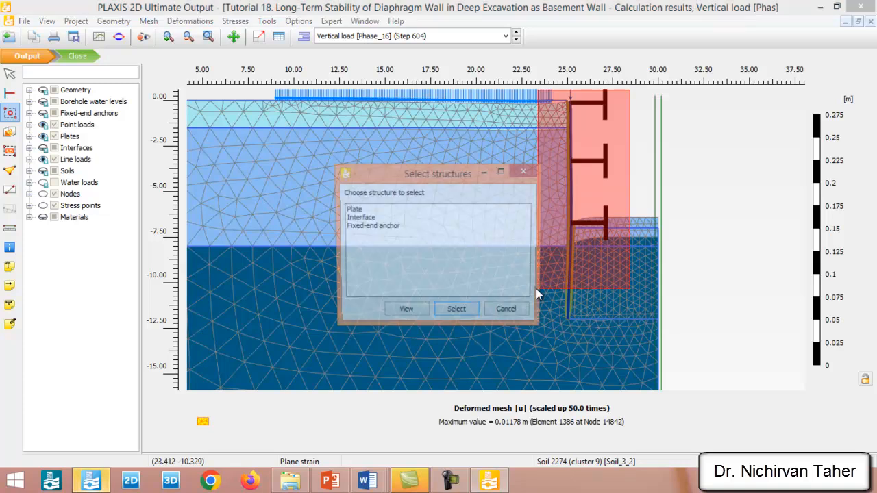
left_click(360, 227)
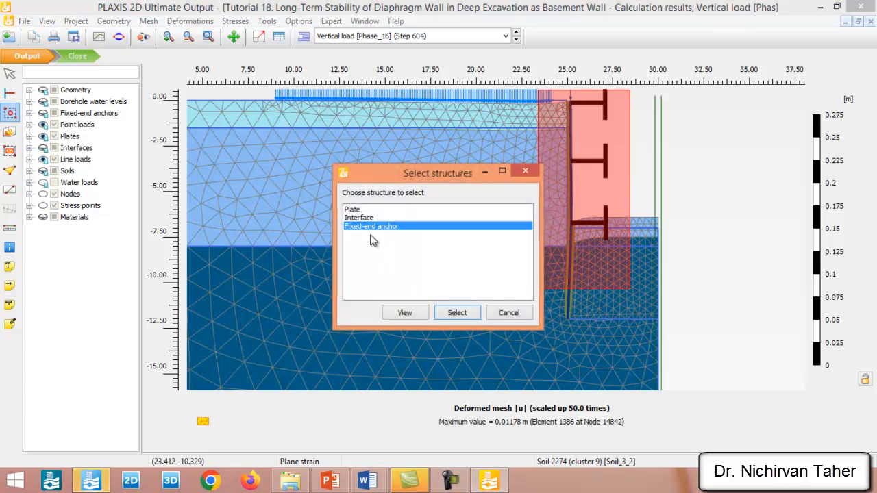
left_click(405, 312)
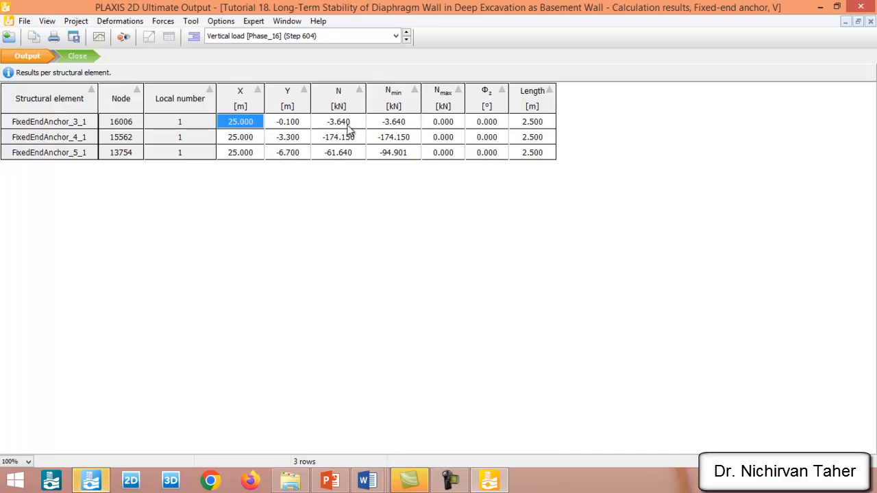
Examine the Nmin axial force of each of the three slab anchors in the Phase_16 results table
left_click(403, 122)
left_click(404, 138)
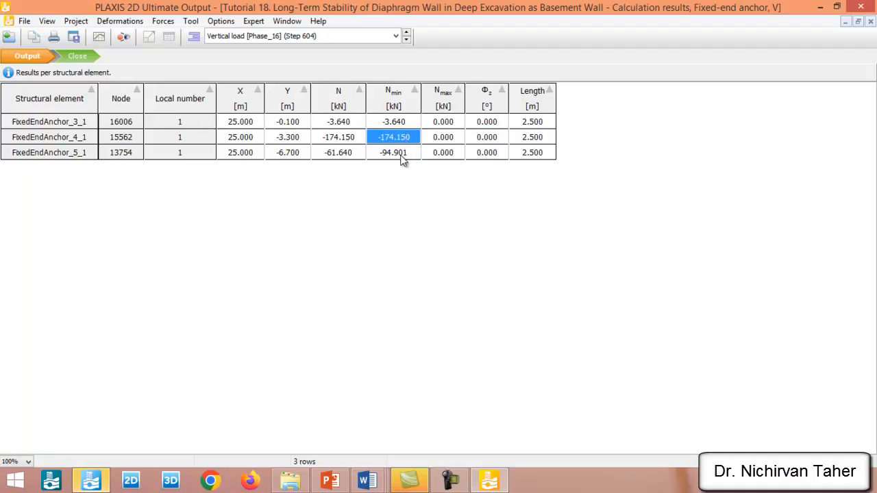
left_click(401, 154)
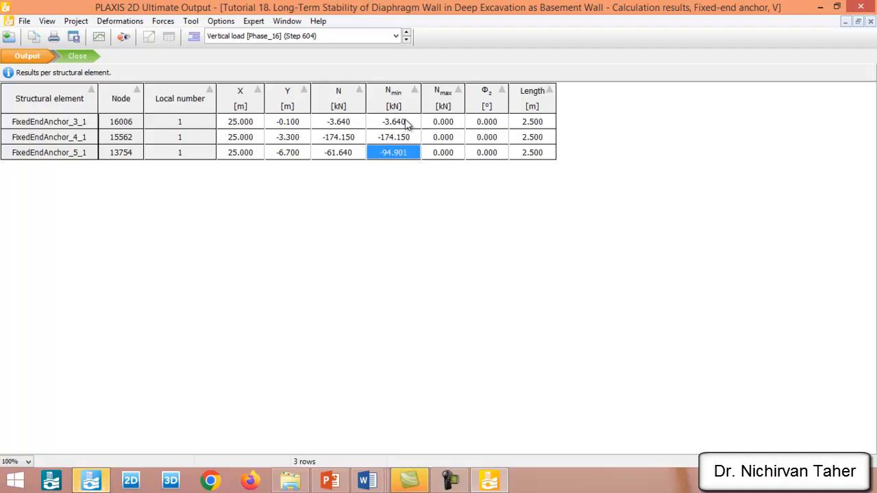
Check the Hide and visible any element topic on the PowerPoint slide, then return to PLAXIS Output and close the anchor table
left_click(331, 481)
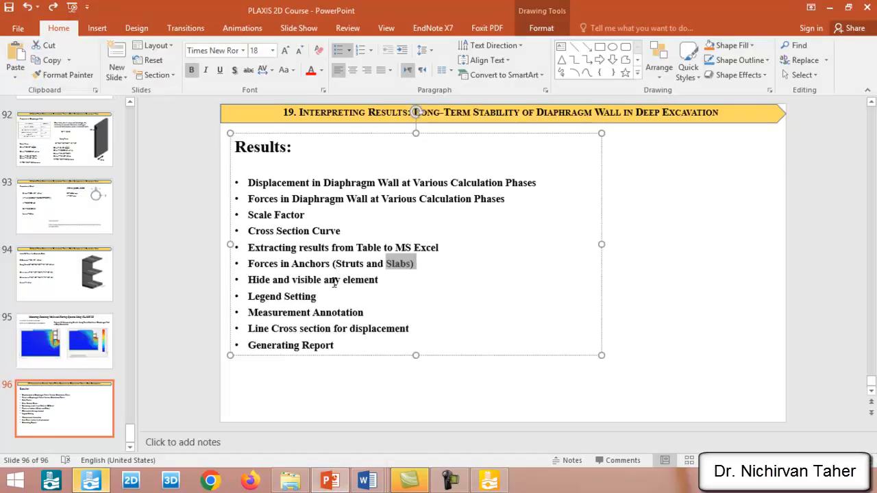
left_click(385, 288)
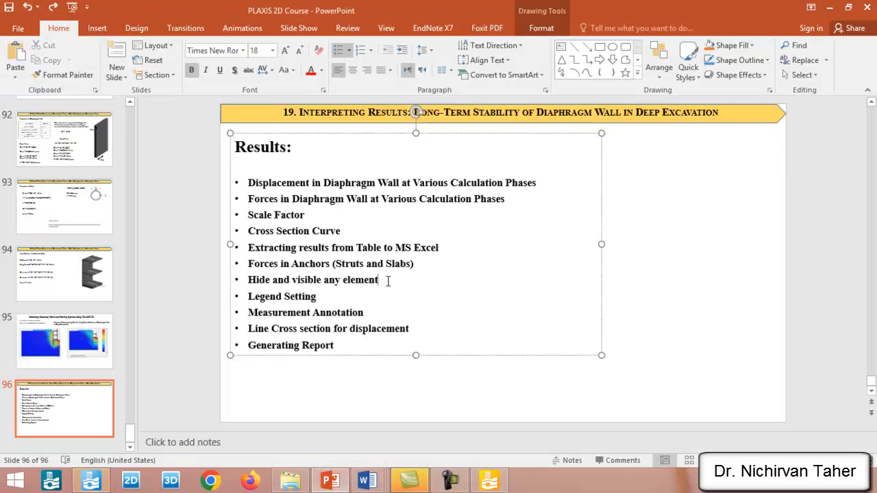
left_click_drag(382, 281, 272, 281)
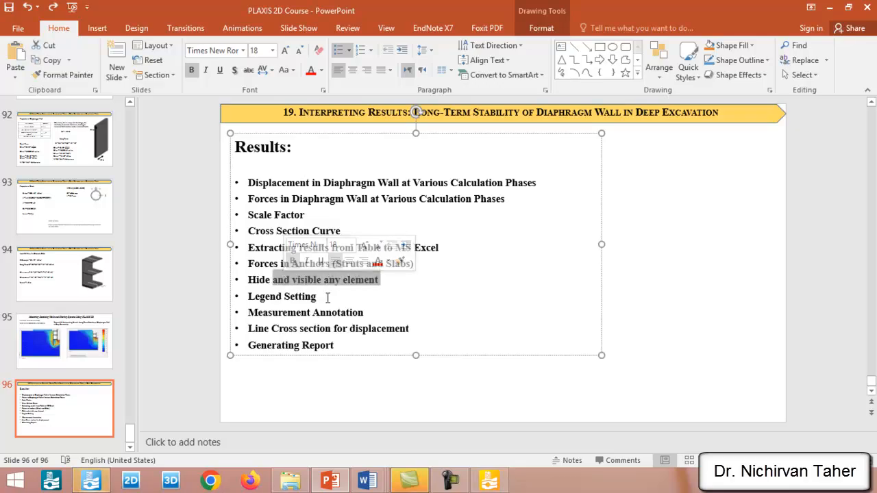
left_click(490, 480)
left_click(870, 21)
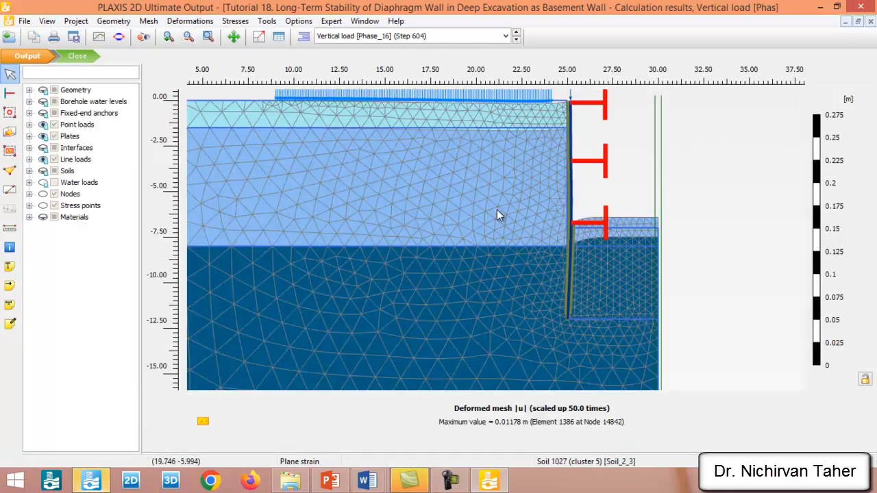
Expand the line loads group, hide the line loads in the deformed mesh view and show them again
scroll(541, 204, "down", 2)
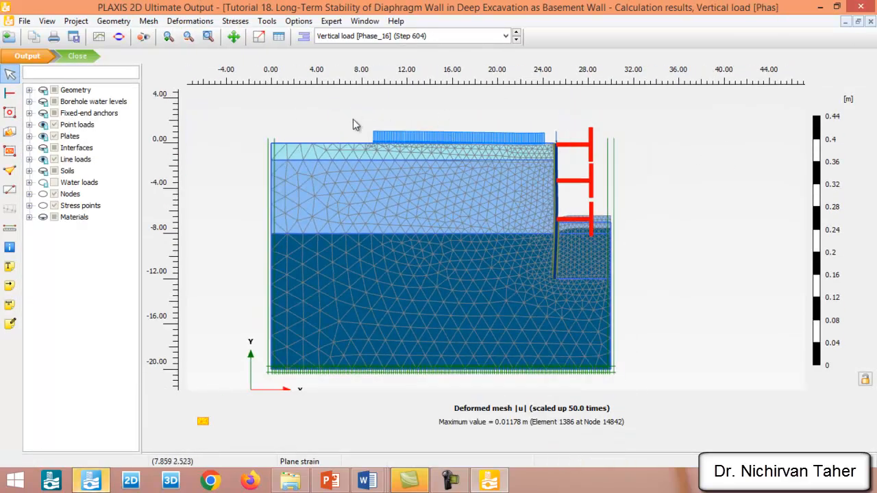
scroll(515, 117, "up", 1)
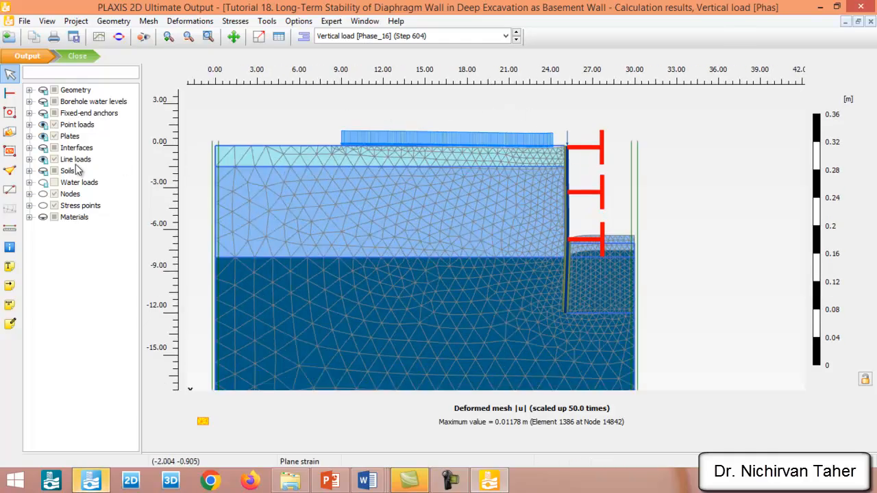
left_click(54, 162)
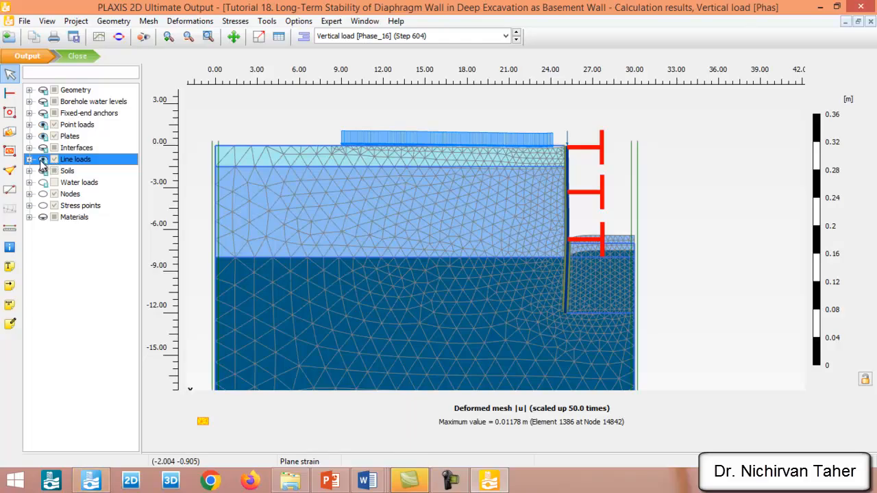
left_click(28, 160)
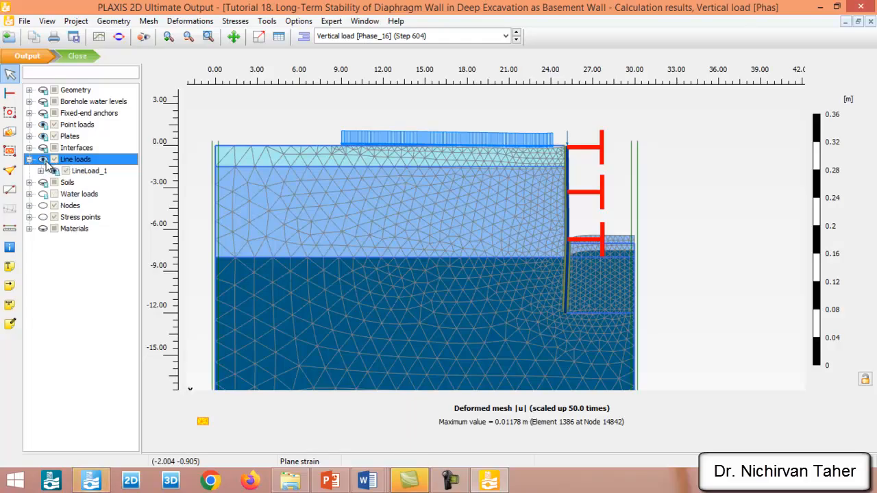
left_click(44, 161)
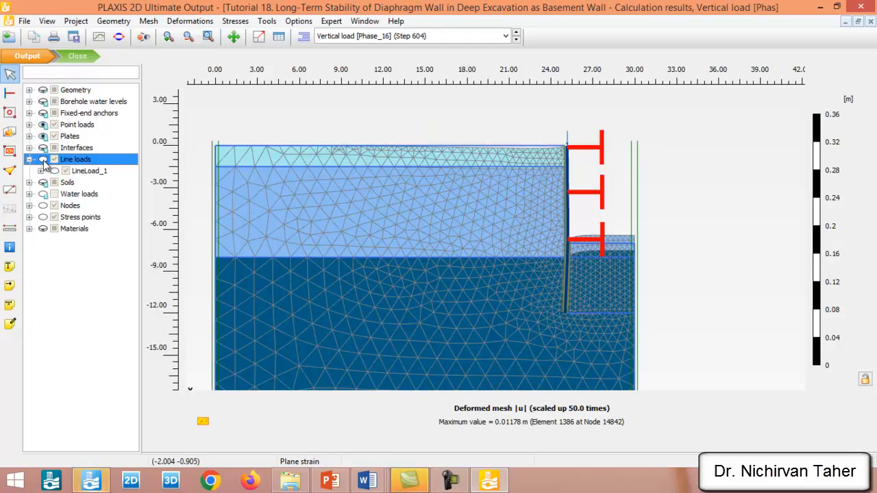
left_click(43, 160)
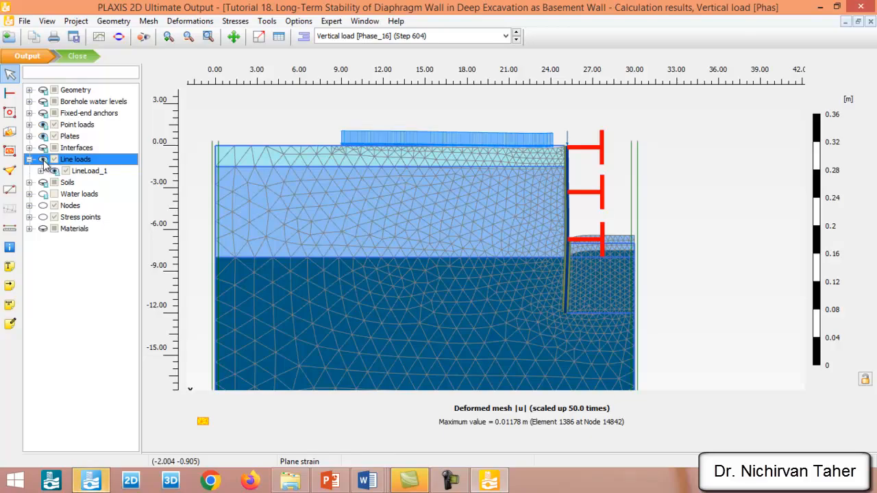
Toggle the visibility of the plates off and on, then switch to the PowerPoint results slide
left_click(43, 137)
left_click(43, 137)
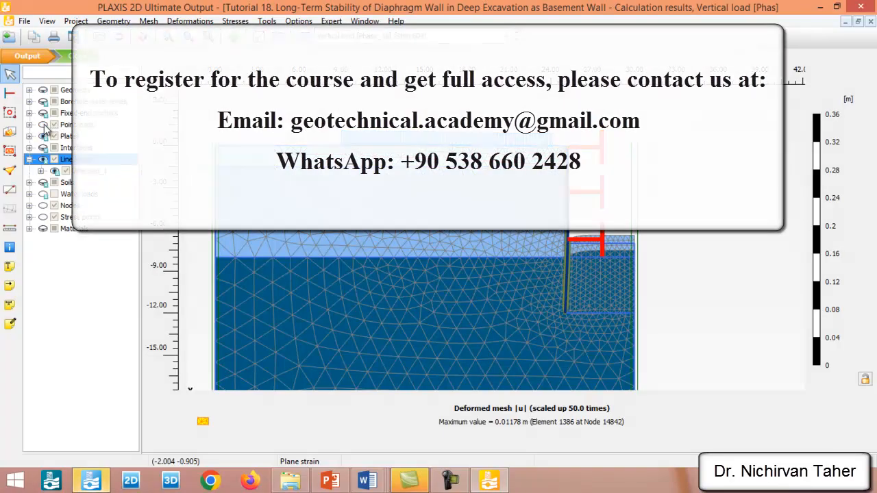
left_click(330, 481)
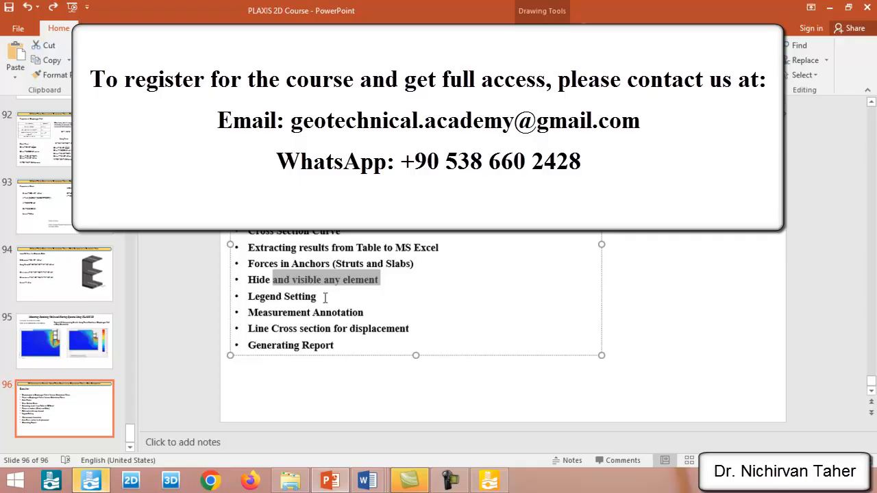
Highlight the Legend Setting topic on the PowerPoint results slide and return to PLAXIS Output
left_click(316, 299)
triple_click(317, 296)
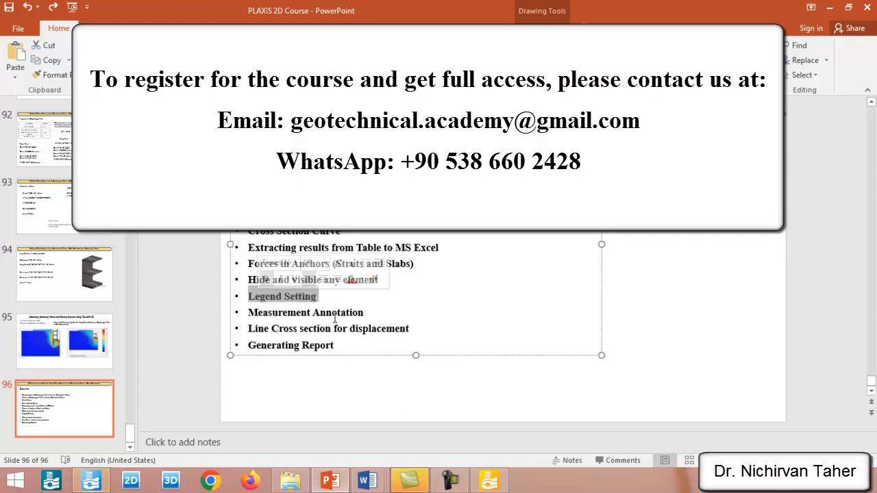
left_click(489, 482)
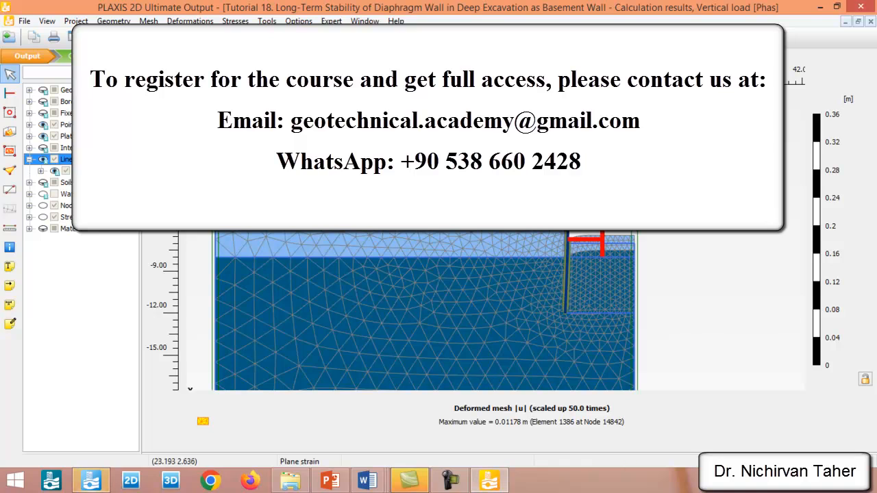
Display the total displacements |u| of the excavation model in place of the deformed mesh
left_click(235, 22)
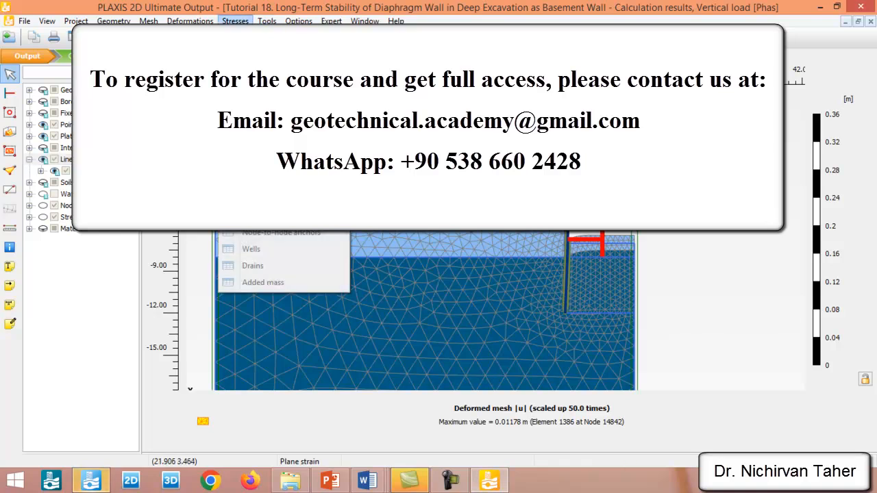
mouse_move(190, 21)
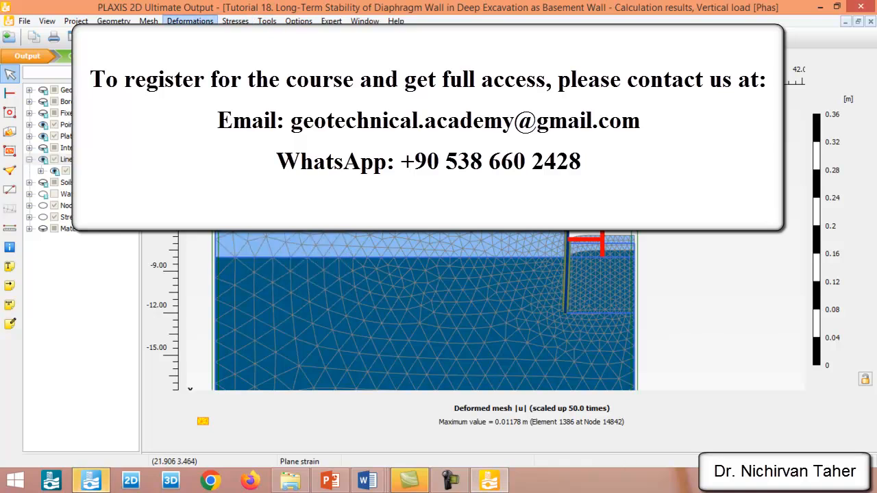
left_click(343, 51)
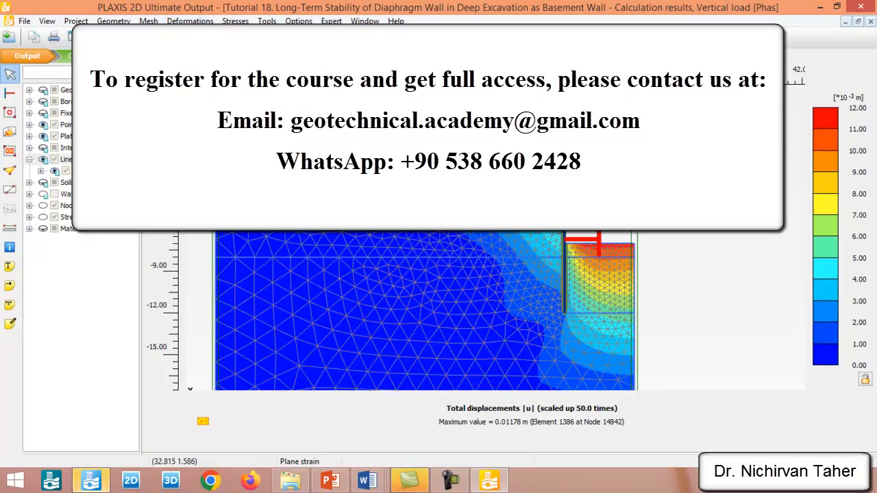
scroll(663, 134, "down", 1)
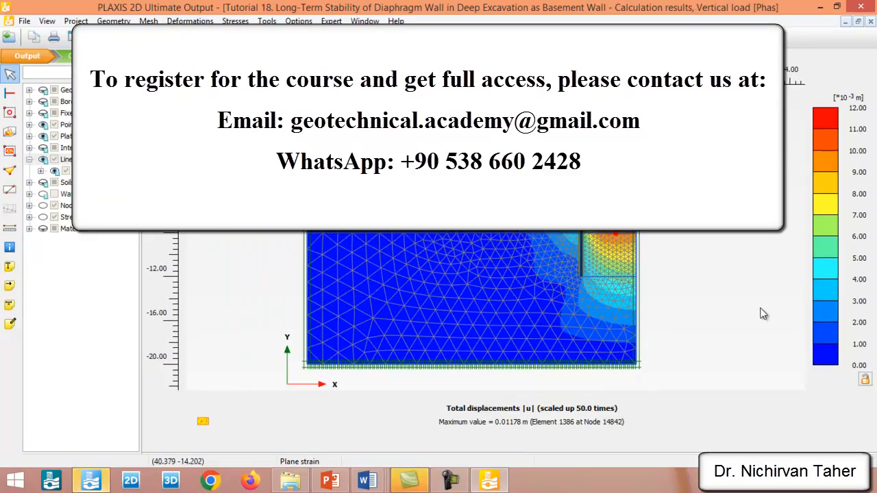